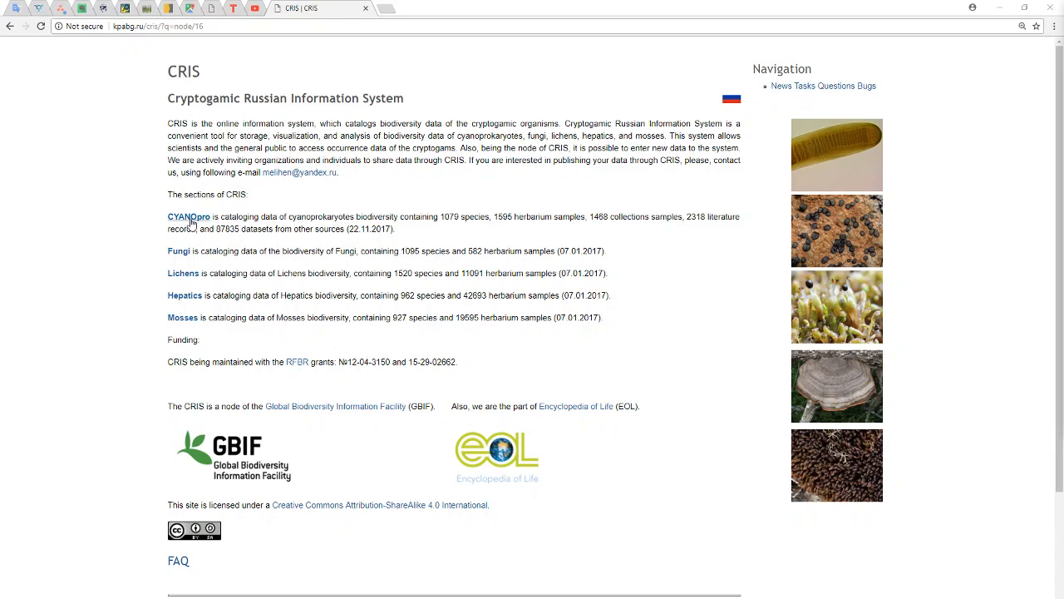
- Open the CYANOpro section of CRIS and log out of the current account
left_click(841, 148)
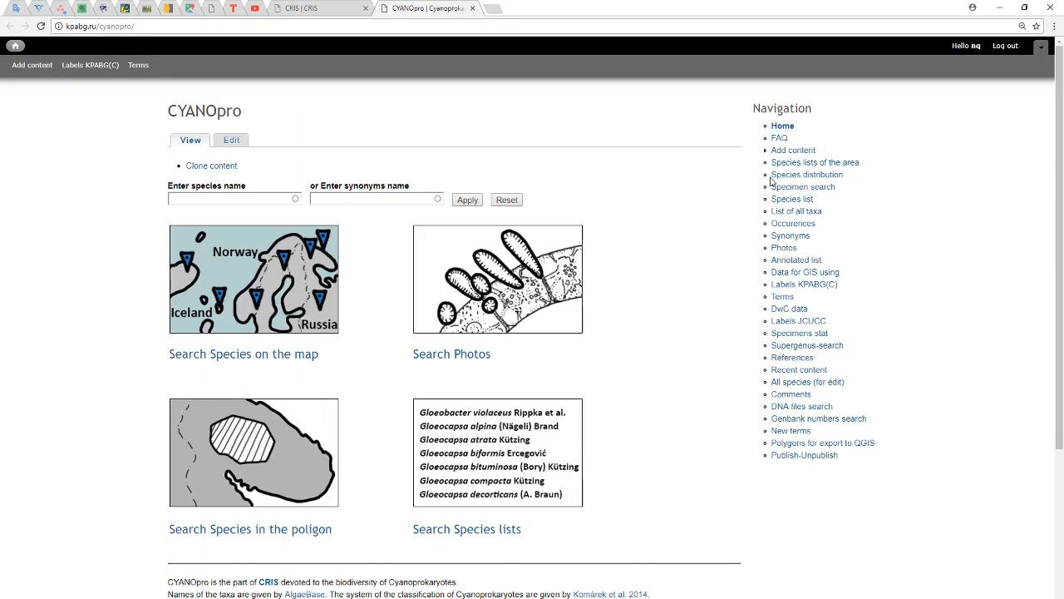
left_click(1008, 47)
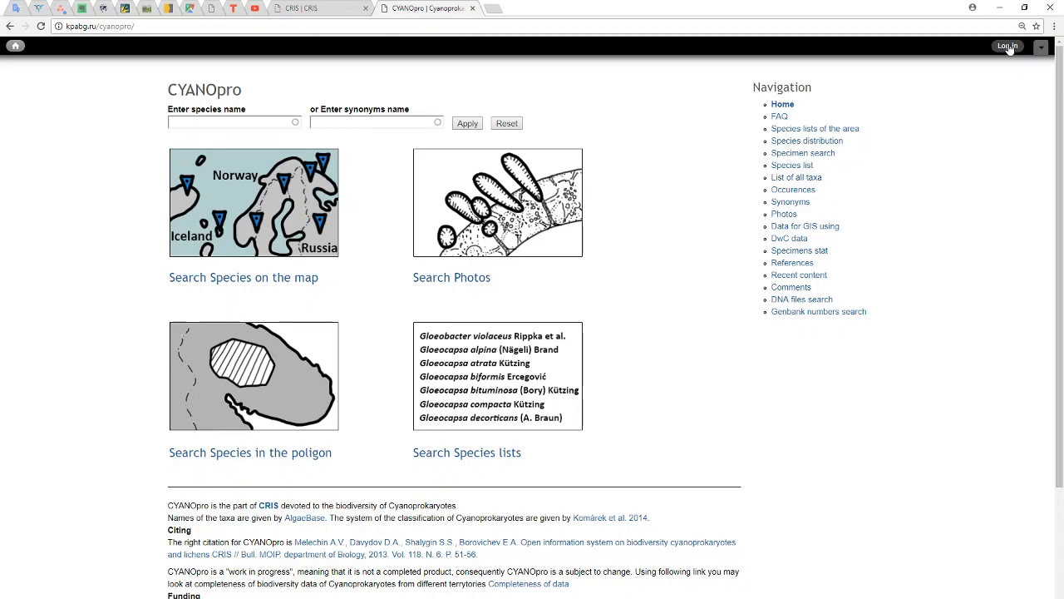
- Log in to CYANOpro by entering the account username and password
left_click(1008, 46)
left_click(201, 157)
type("ng")
left_click(193, 205)
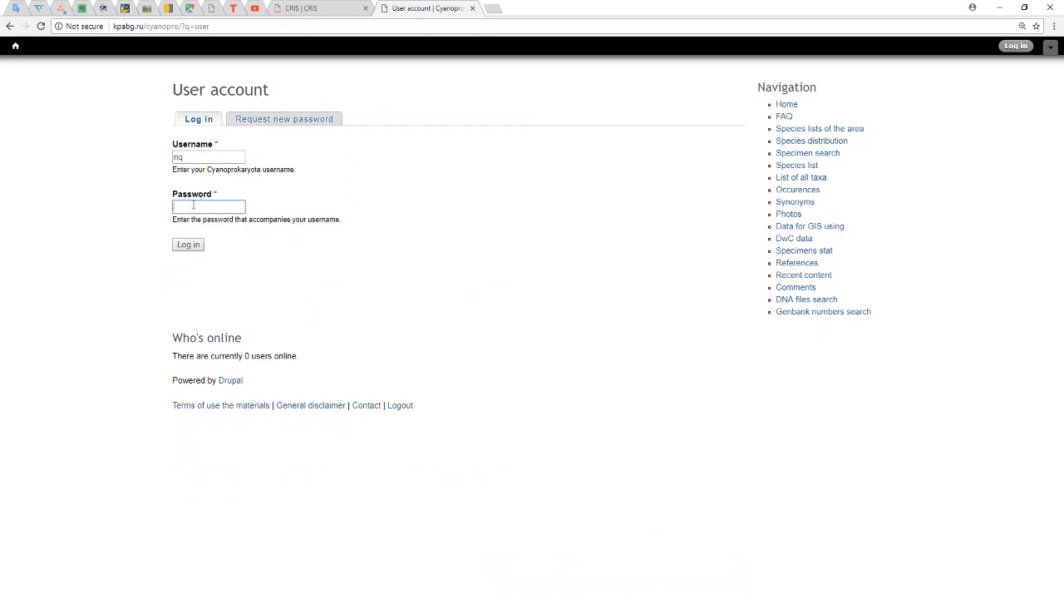
type("••••••••••")
left_click(191, 247)
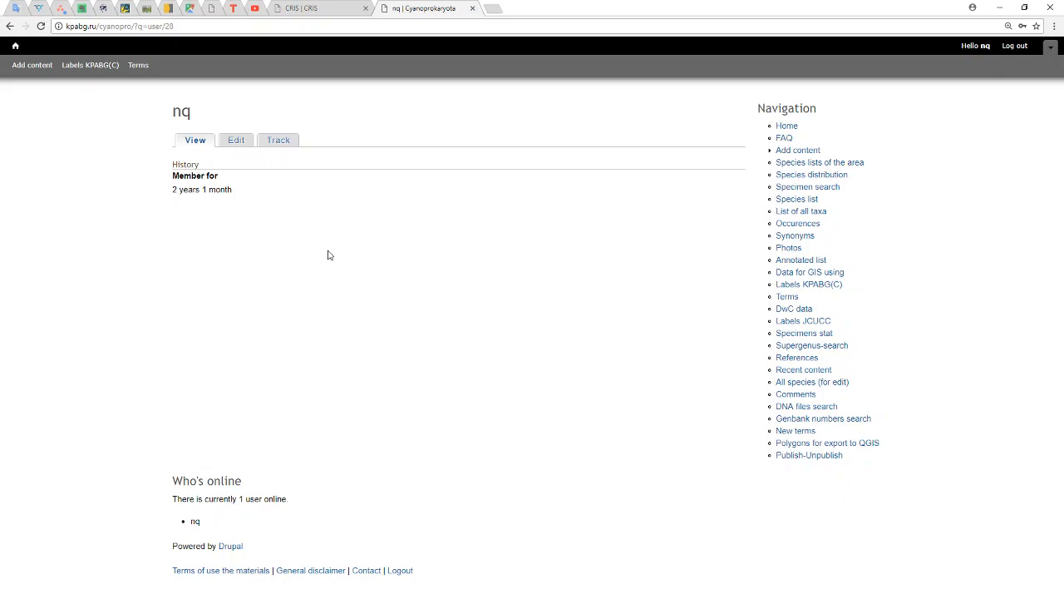
- Start a new SPECIMEN OF CYANOPROKARYOTES HERBARIUM KPABG record
left_click(24, 70)
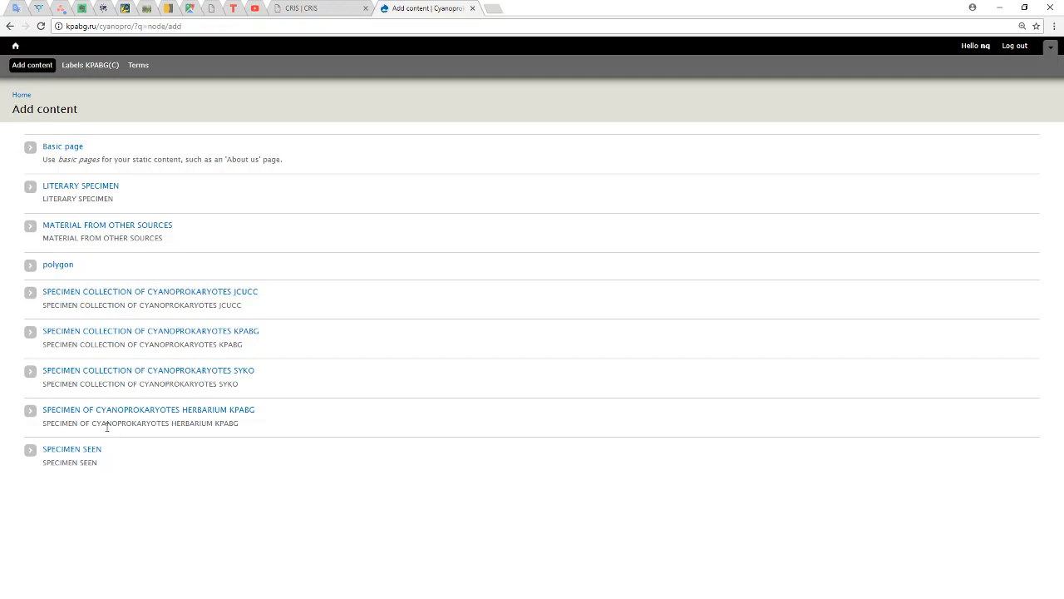
left_click(222, 414)
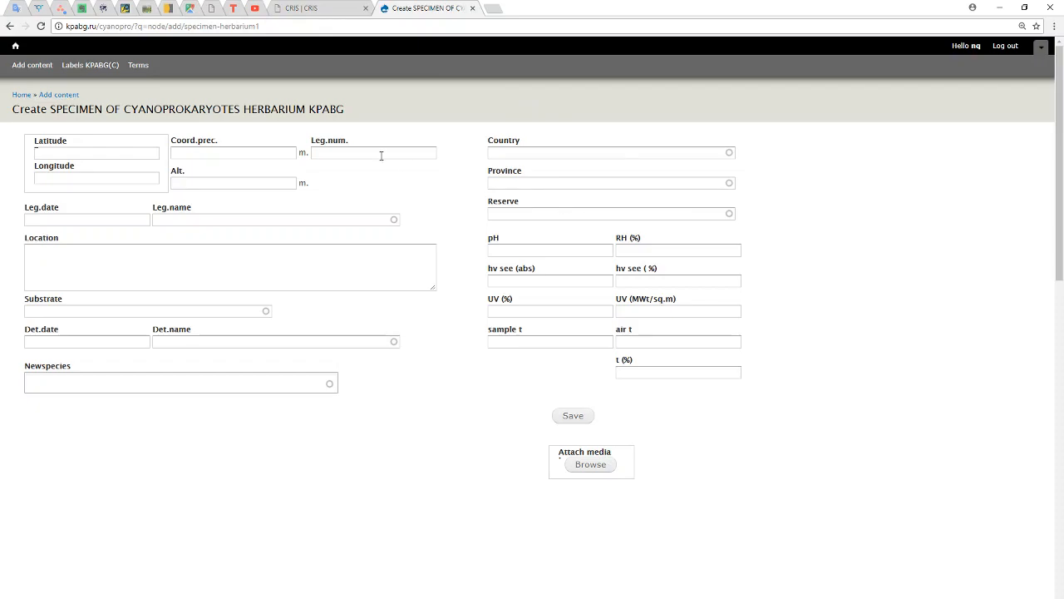
left_click(100, 151)
key("Tab")
- Switch to Google Maps and examine the surroundings of the collection site marked at 68°00'54.0"N 32°23'25.0"E
left_click(189, 10)
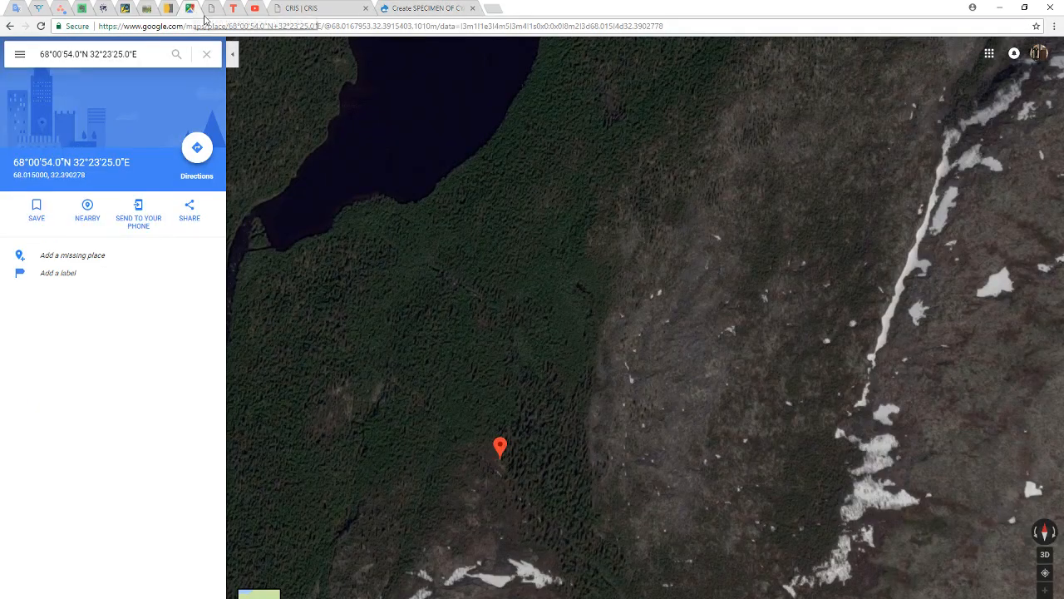
left_click_drag(560, 327, 679, 310)
scroll(626, 330, "down", 5)
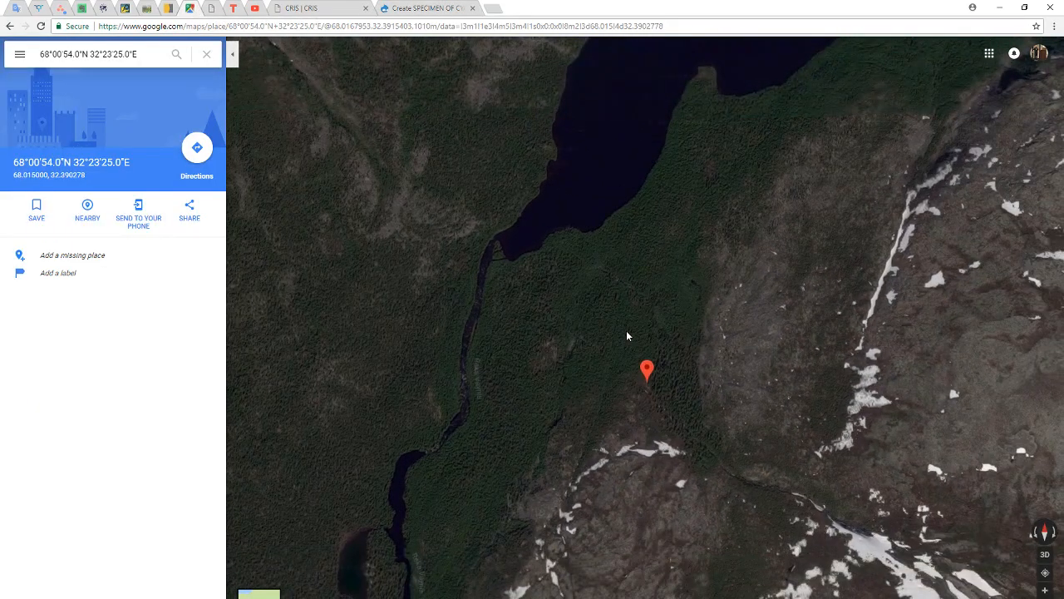
scroll(739, 297, "down", 2)
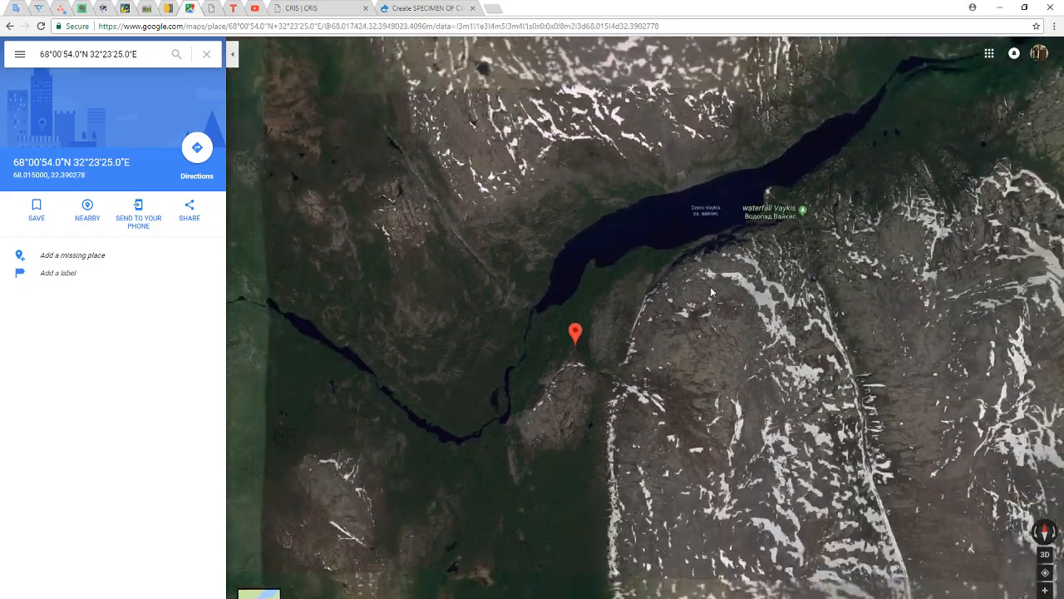
scroll(719, 237, "down", 3)
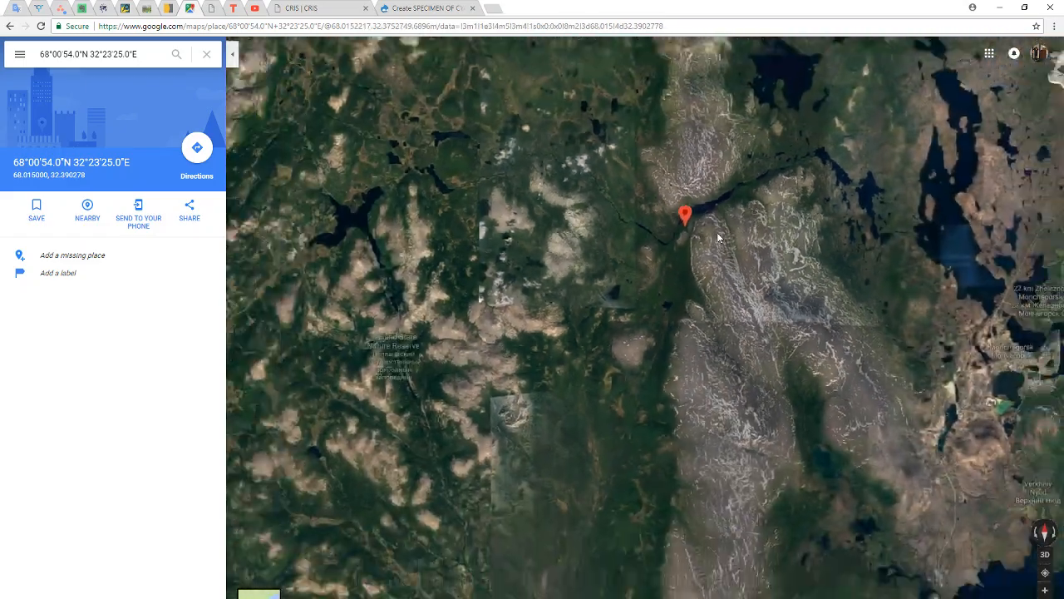
scroll(828, 291, "down", 2)
scroll(746, 296, "down", 2)
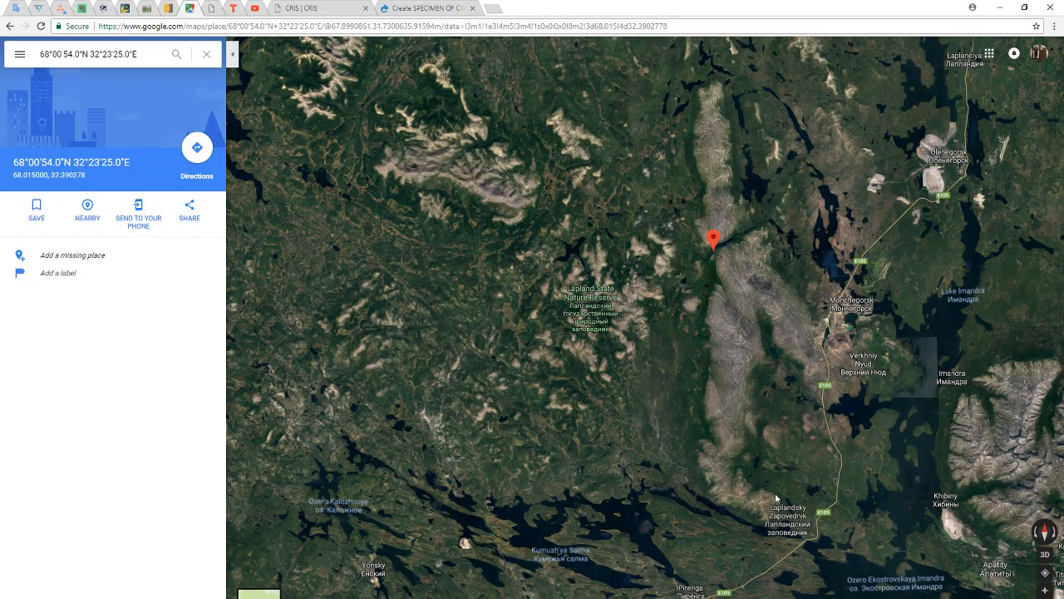
scroll(725, 251, "up", 1)
scroll(724, 251, "up", 2)
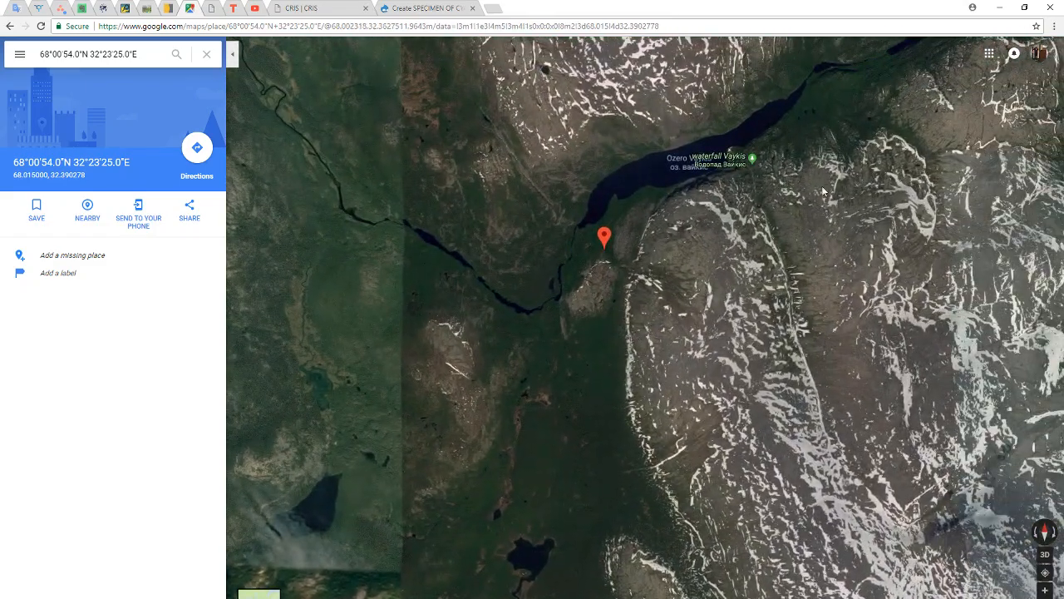
scroll(667, 217, "up", 3)
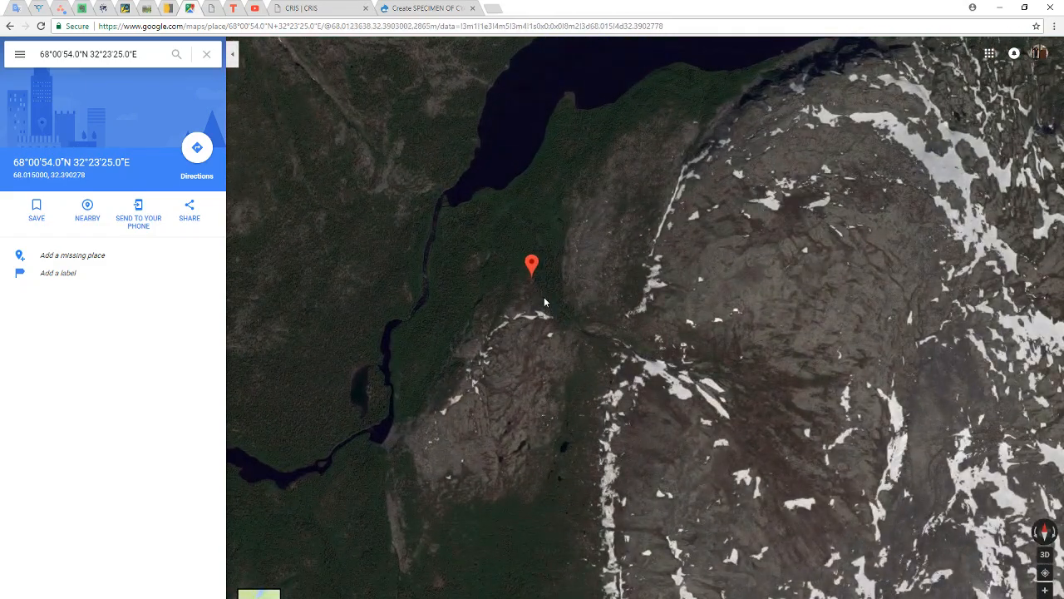
scroll(528, 261, "up", 2)
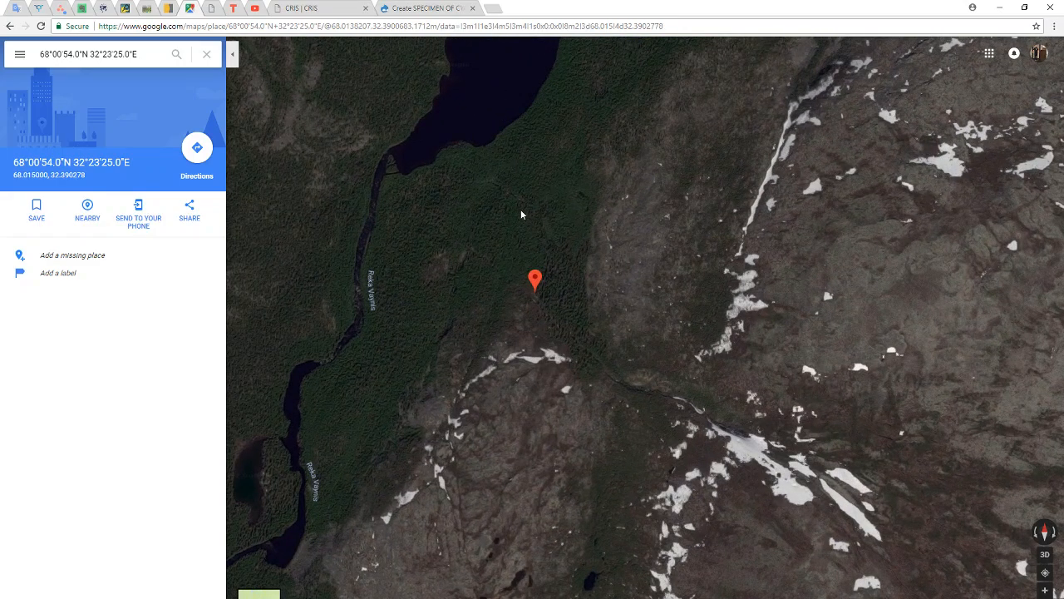
scroll(522, 215, "up", 1)
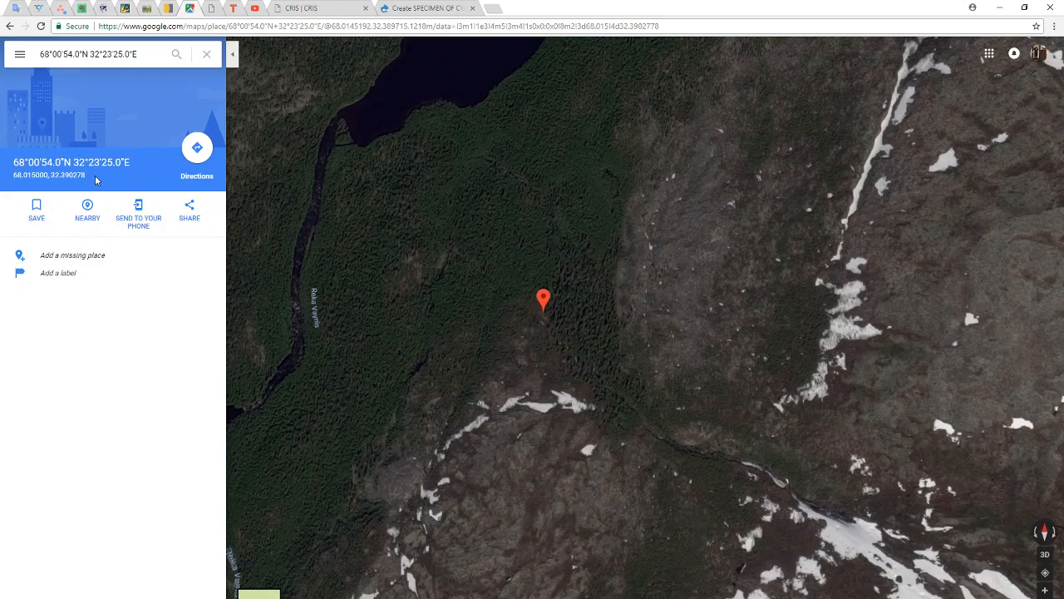
- Copy the marker's decimal coordinates, 68.015000, 32.390278, from Google Maps into the Latitude field of the CYANOpro specimen form
left_click_drag(86, 174, 18, 177)
key("ctrl+c")
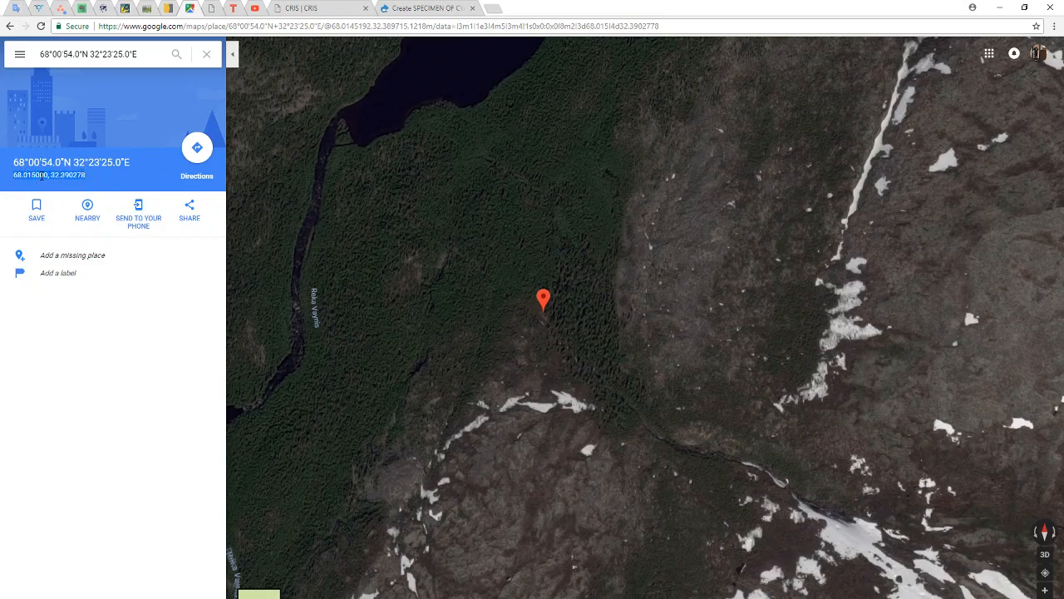
left_click(396, 7)
left_click(90, 152)
key("ctrl+v")
- Move 32.390278 from Latitude to Longitude and trim the trailing separator so Latitude holds only 68.015000
left_click_drag(133, 152, 82, 158)
key("ctrl+x")
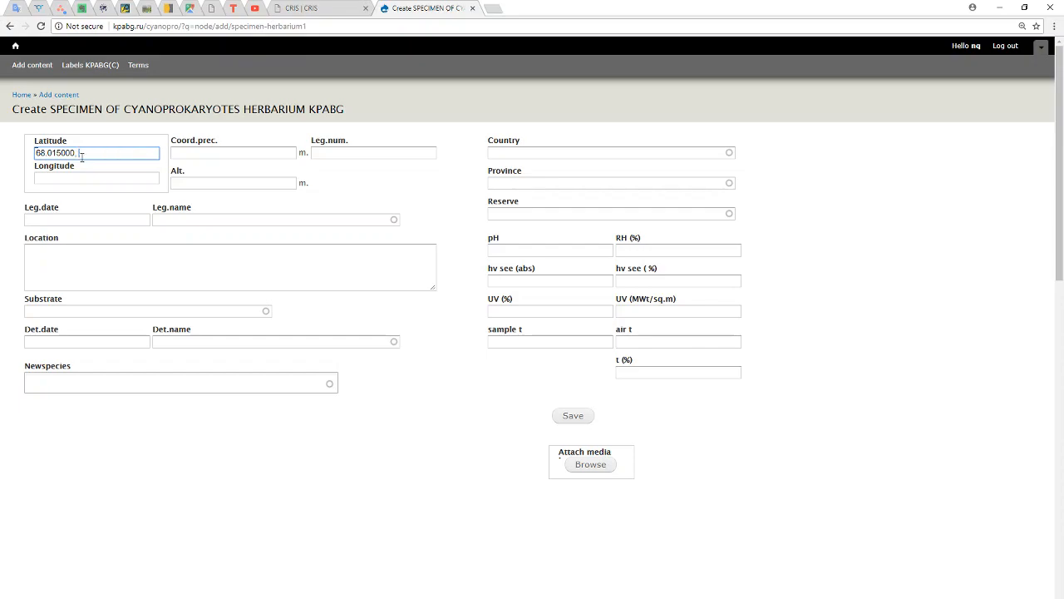
left_click(85, 178)
key("ctrl+v")
left_click(107, 156)
key("BackSpace")
key("BackSpace")
- Set the coordinate precision to 100 m and the altitude to 360 m
left_click(202, 152)
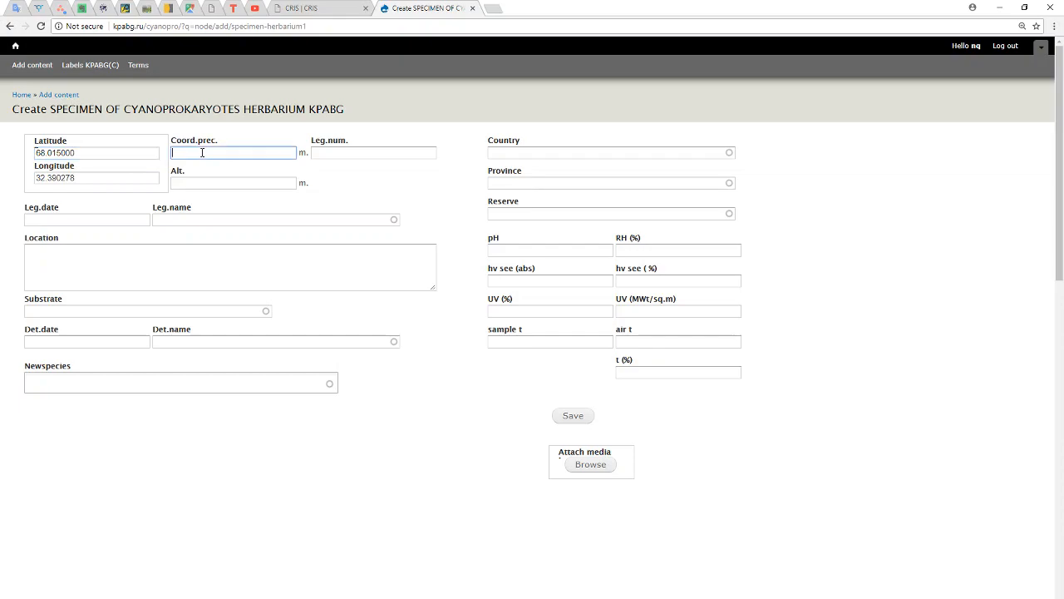
type("100")
left_click(224, 138)
left_click(211, 184)
type("360")
- Enter 38-1-09 as the collection number (Leg.num.) and 30.06.2009 as the collection date (Leg.date)
left_click(360, 155)
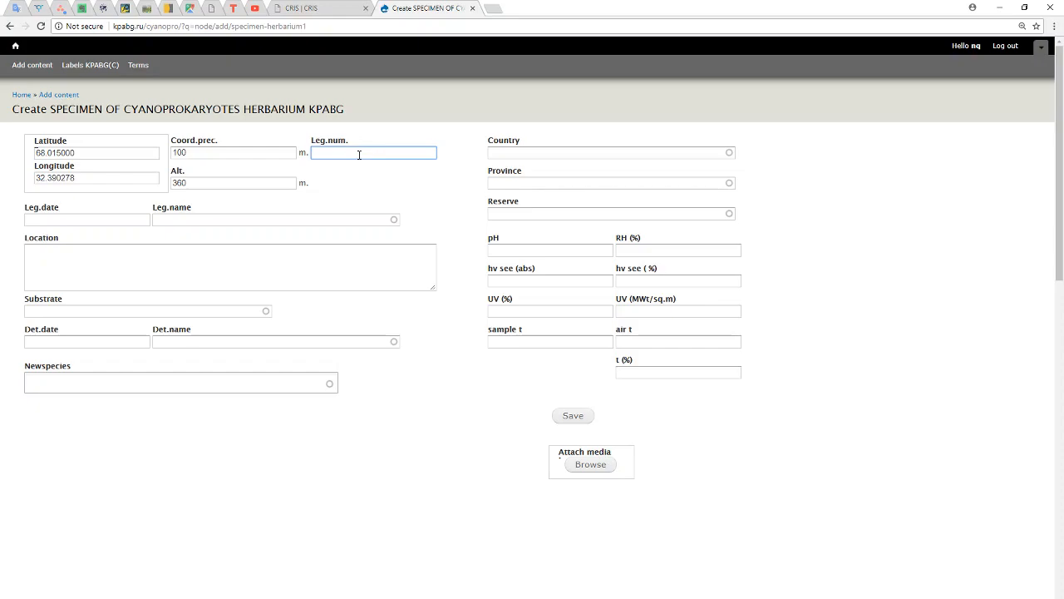
type("38-1-09")
left_click(54, 220)
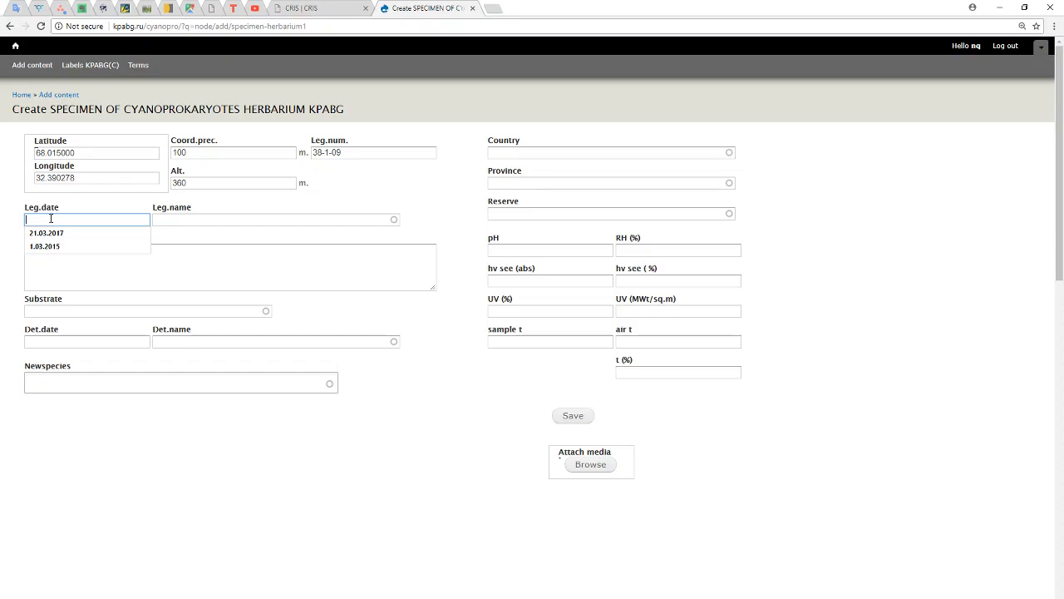
type("30.")
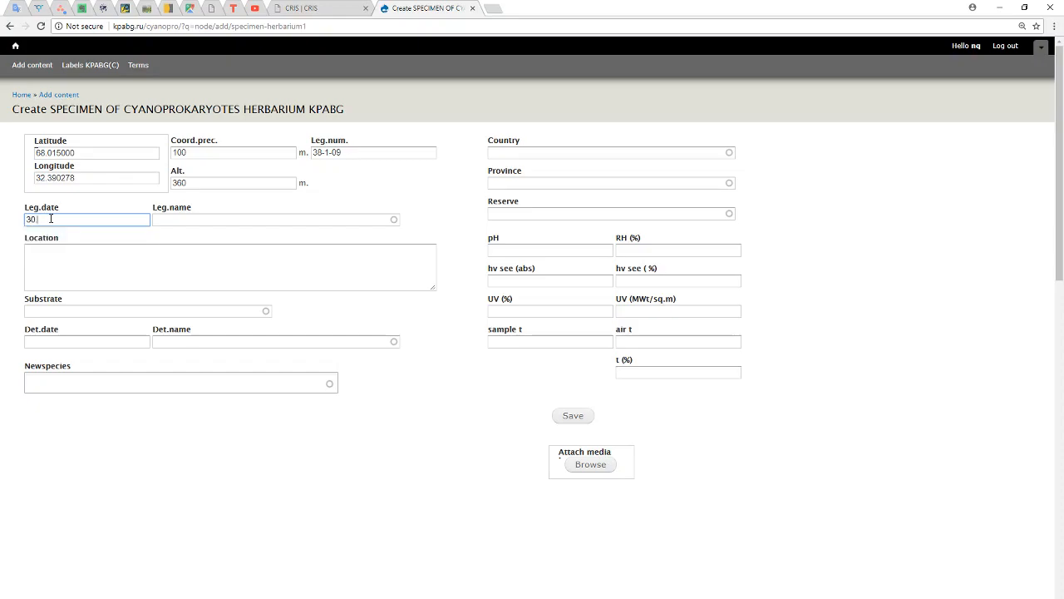
type("06.2009")
- Fill in Leg.name with the collector's name from the suggestions matching "sh"
left_click(193, 217)
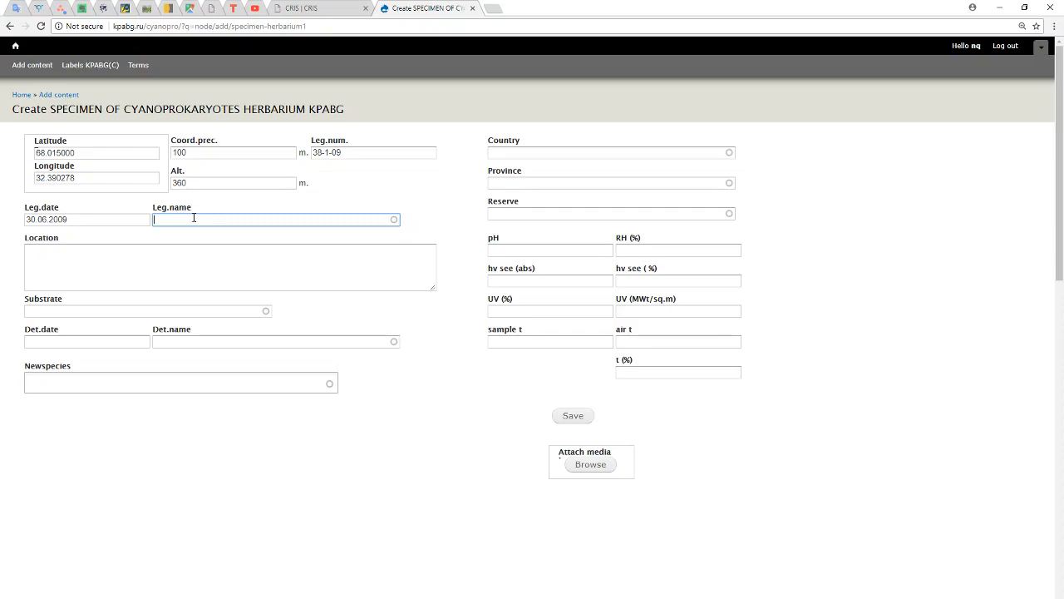
type("sh")
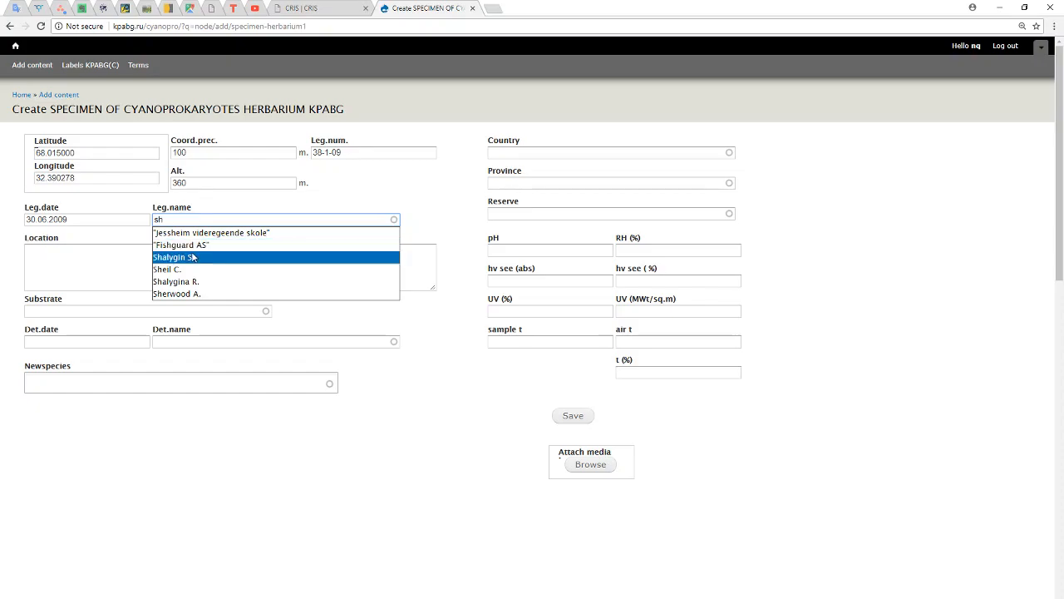
left_click(190, 257)
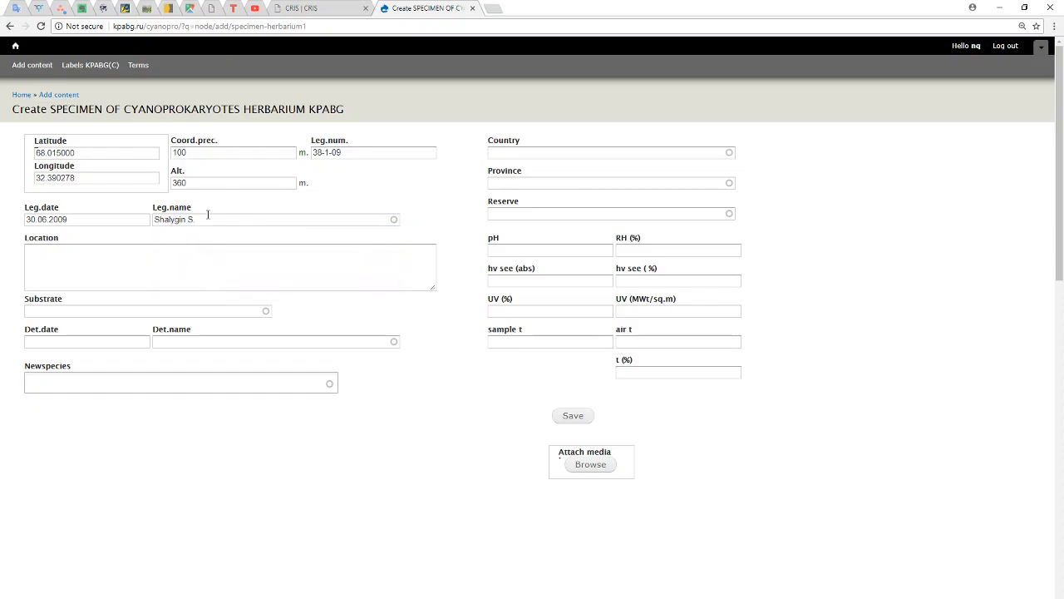
- Set the specimen's country to Russia
left_click(549, 151)
type("ru")
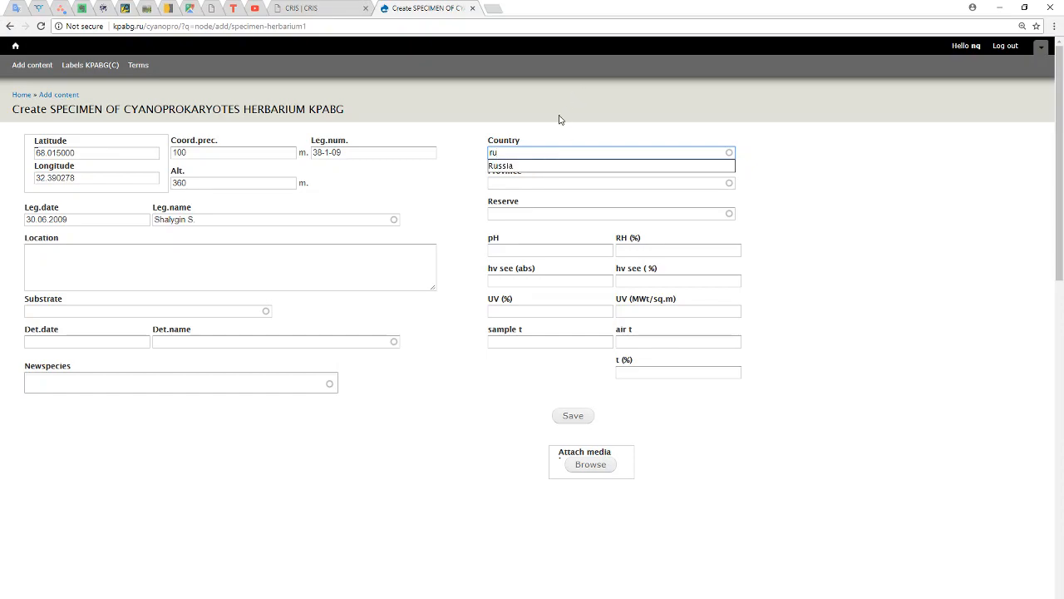
left_click(514, 169)
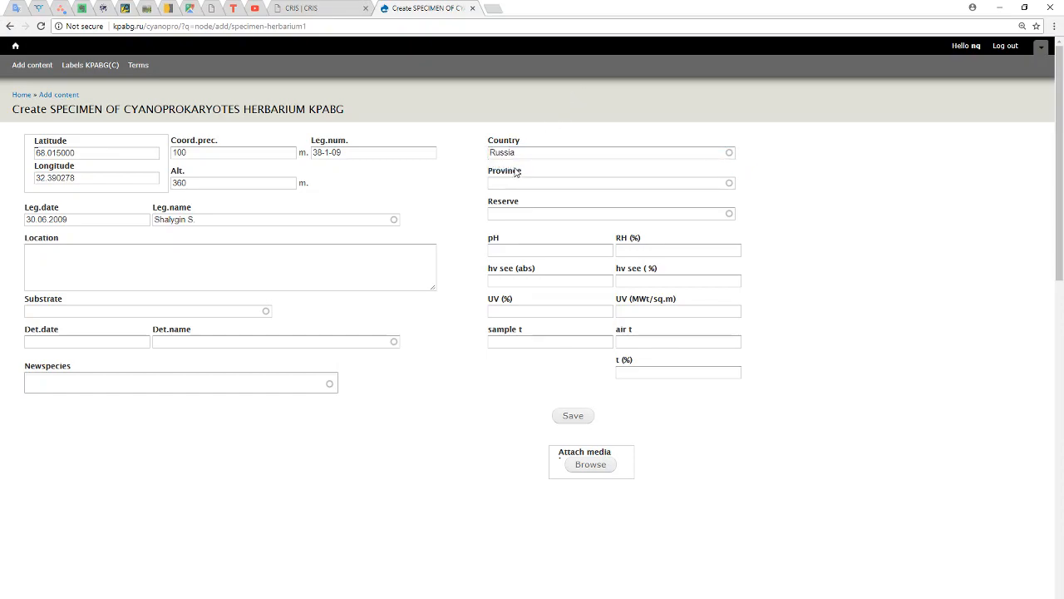
- Check the location details in the existing herbarium specimen record and set the new specimen's province to Murmansk Province
left_click(528, 185)
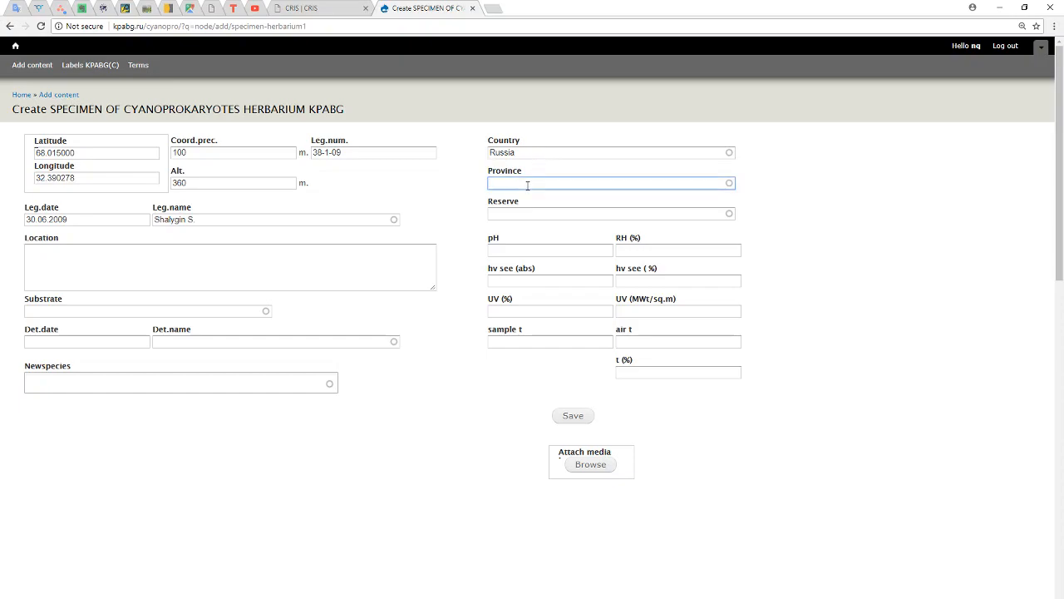
left_click(527, 184)
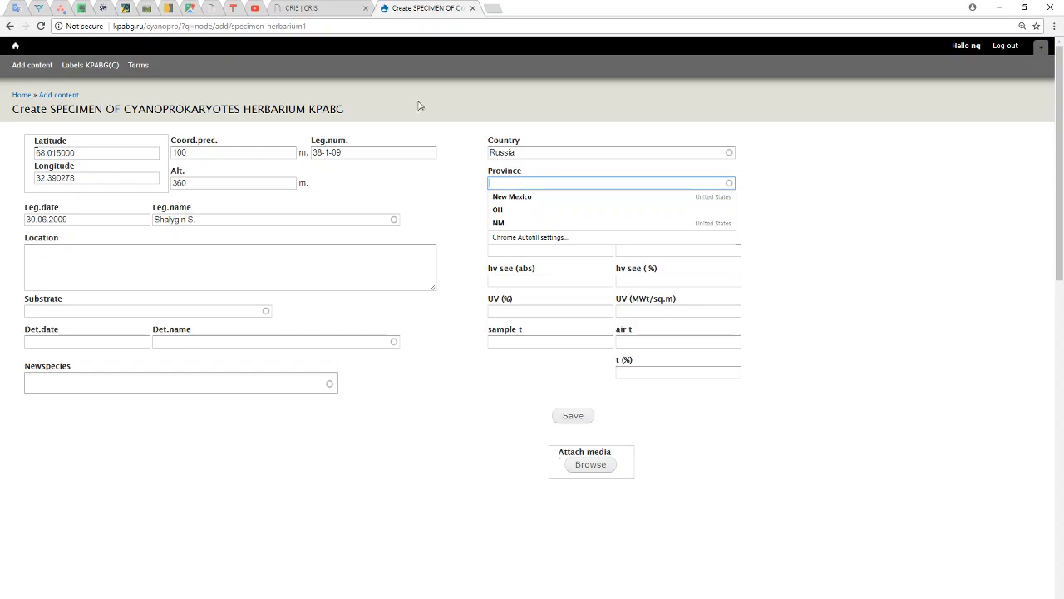
left_click(215, 7)
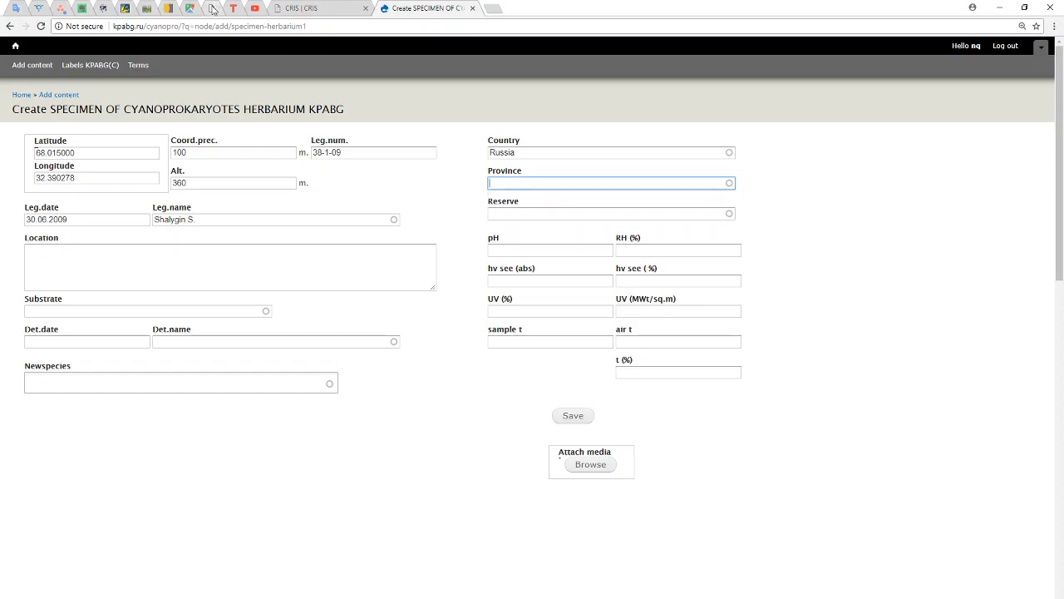
left_click(213, 8)
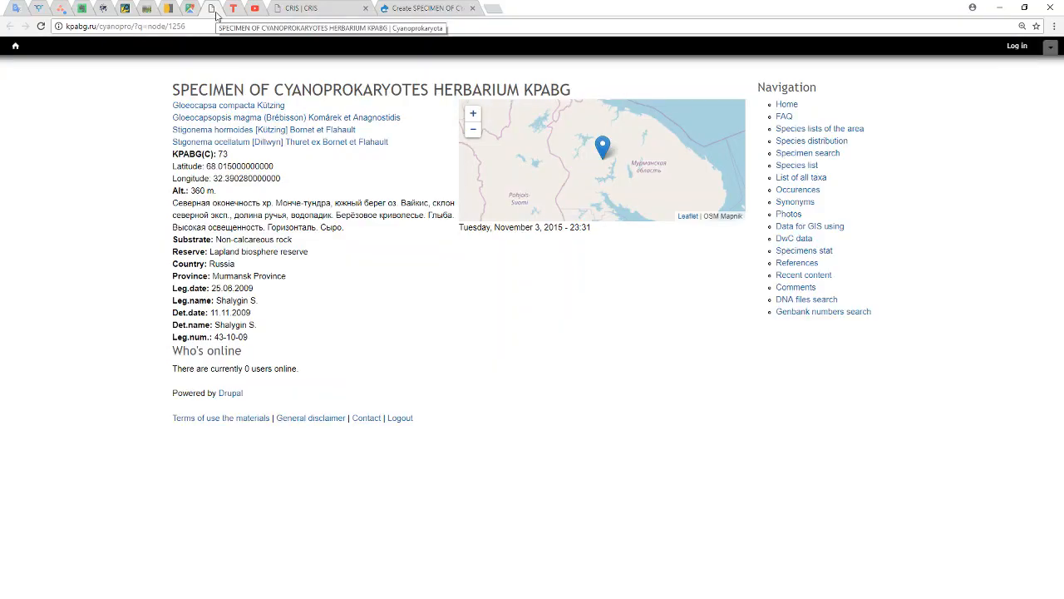
left_click(424, 9)
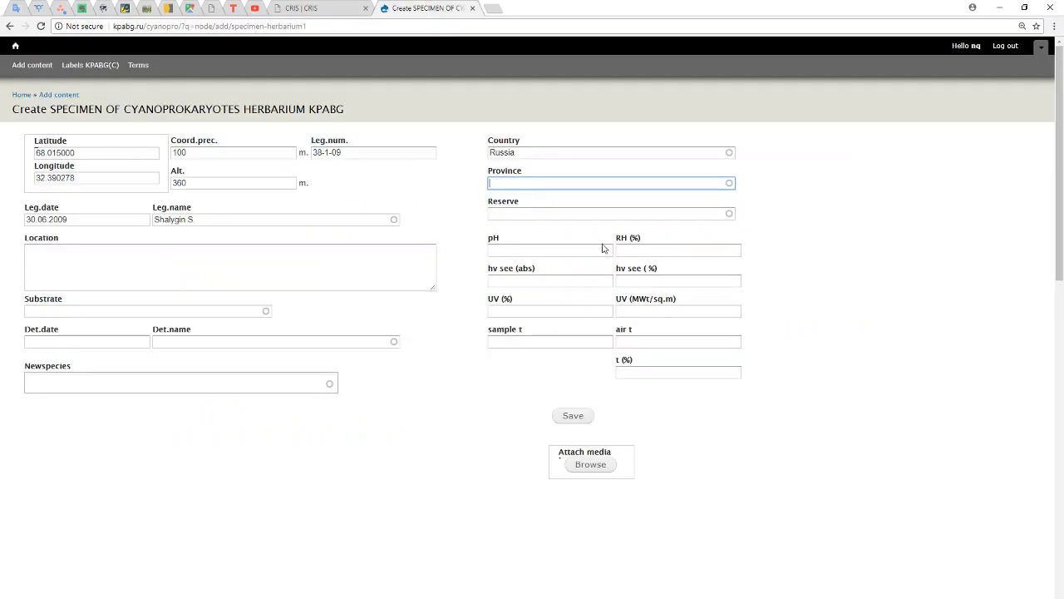
left_click(505, 187)
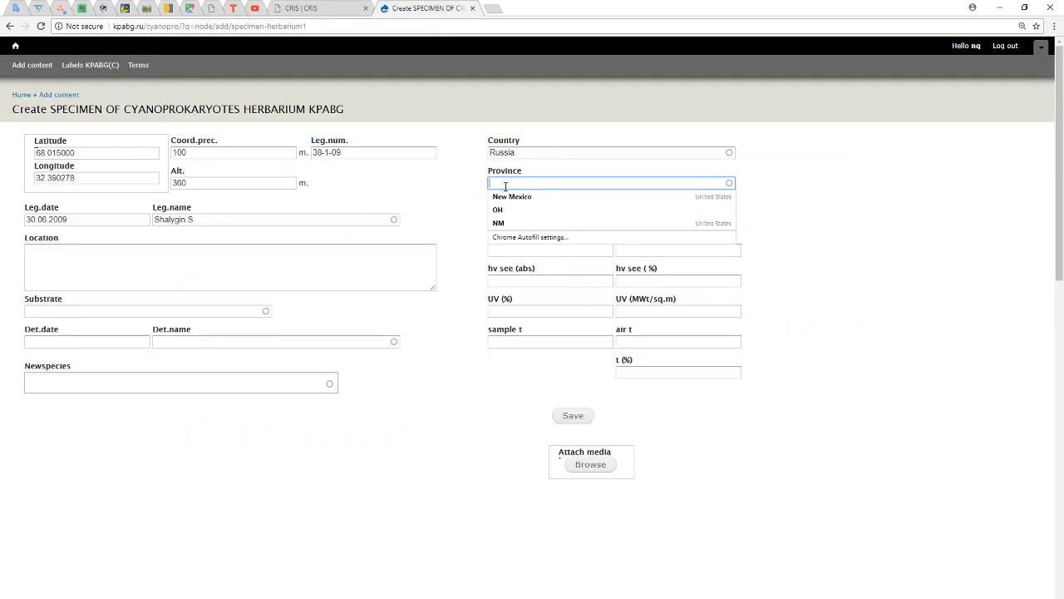
type("mu")
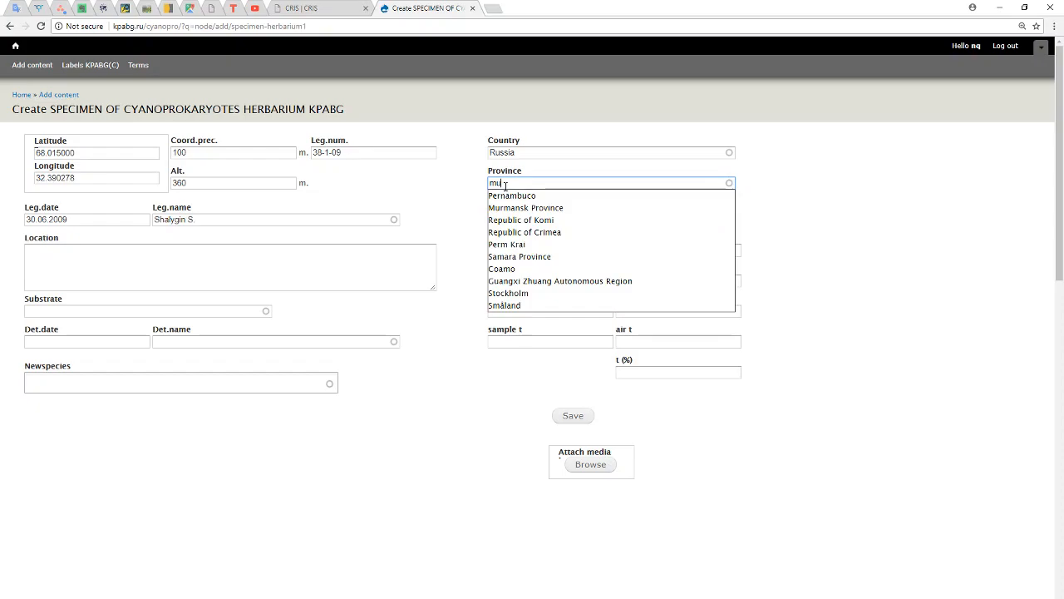
type("r")
left_click(512, 197)
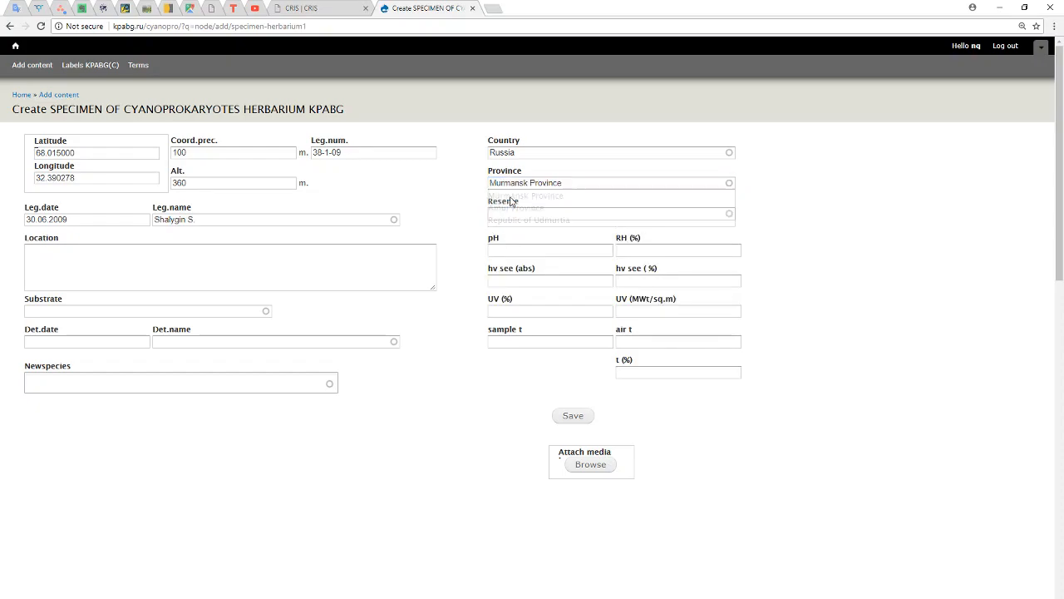
- Set the specimen's reserve to Lapland biosphere reserve from the suggestions matching "la"
left_click(511, 213)
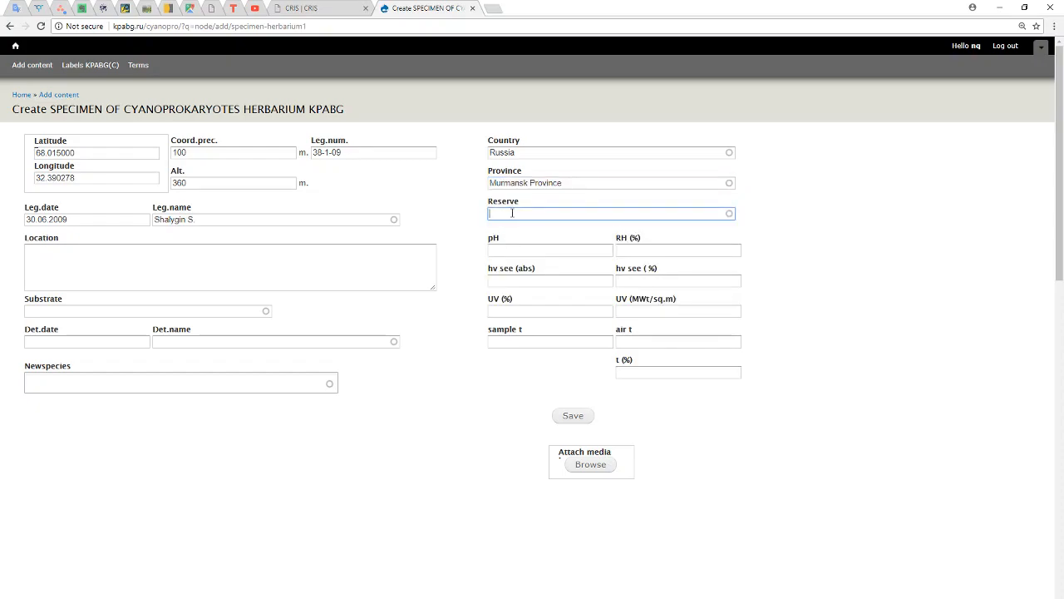
type("la")
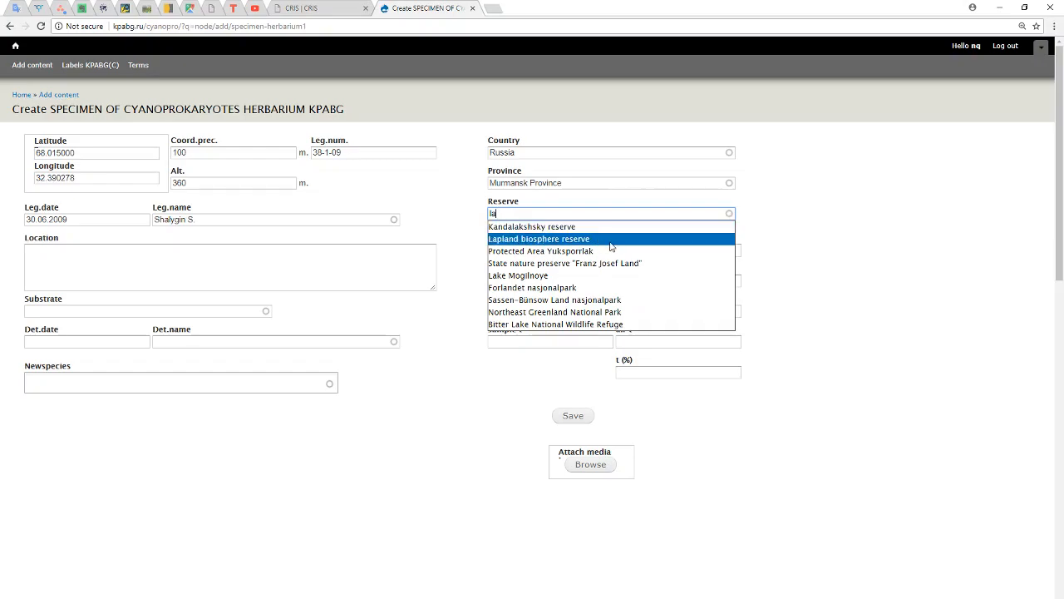
left_click(530, 241)
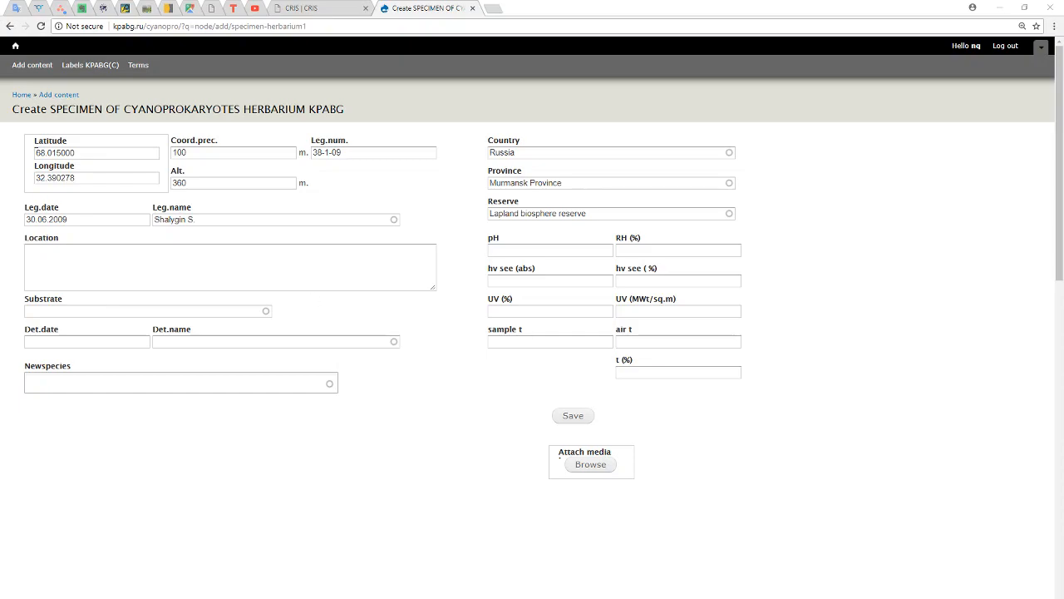
- Describe the location from "Nothern ending of the Monche-tundra mnts, Southern shore of Lake Vaykis" through "under the high light, wet." and enlarge the text box
left_click(50, 267)
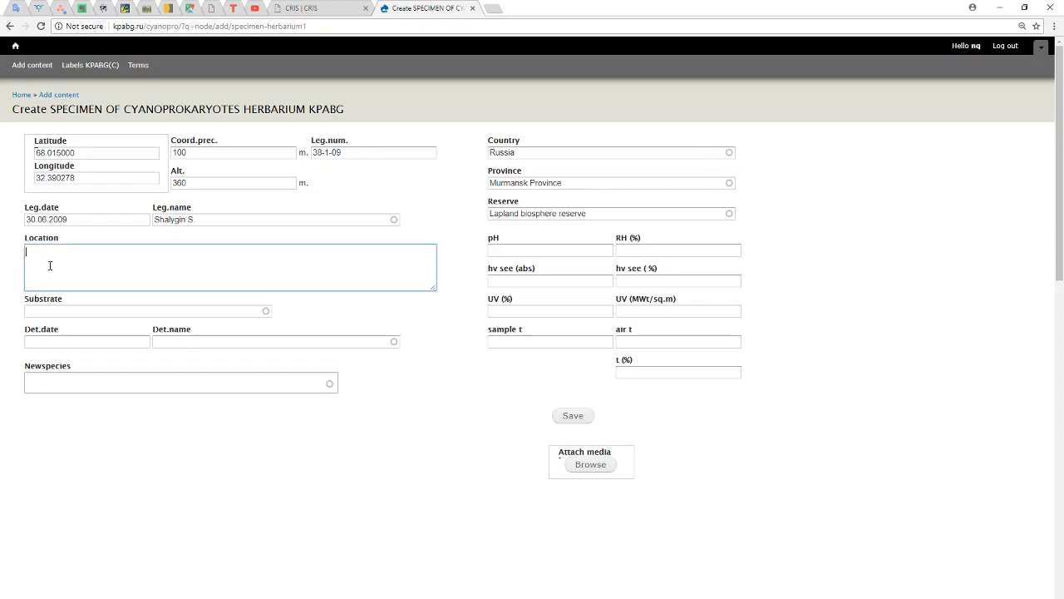
type("Nothern ending of the Monche-tundra mnts, Southern shore of Lake Vaykis, slope of the Nothern exposure, small water body in the birch elfin, shore of that water body, on the sloped surface of the huge massive rock near the water surface, under the high light, wet.")
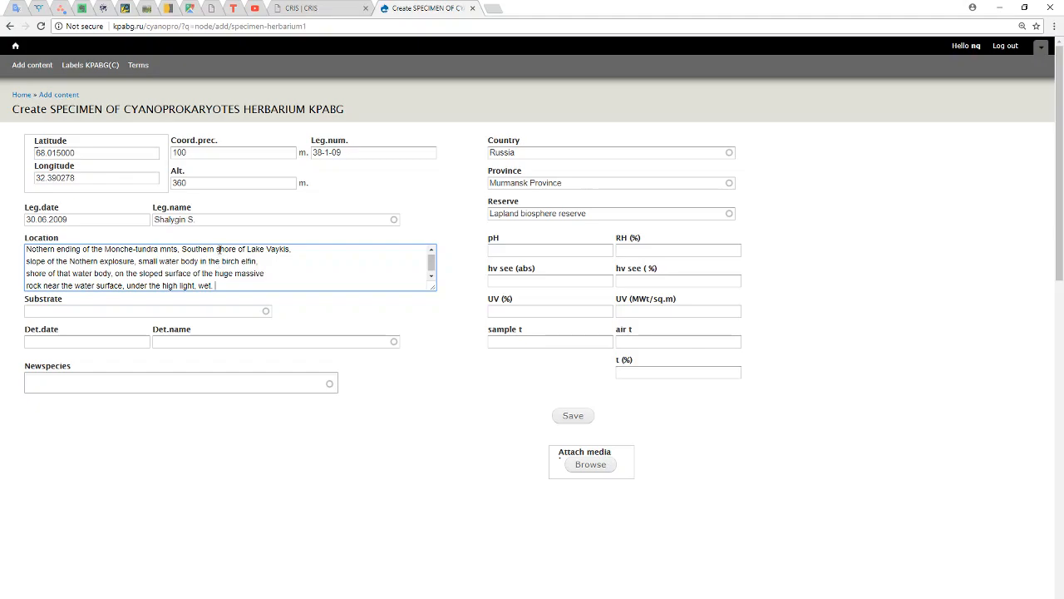
mouse_move(435, 289)
left_mouse_down()
mouse_move(445, 341)
mouse_move(451, 294)
left_mouse_up()
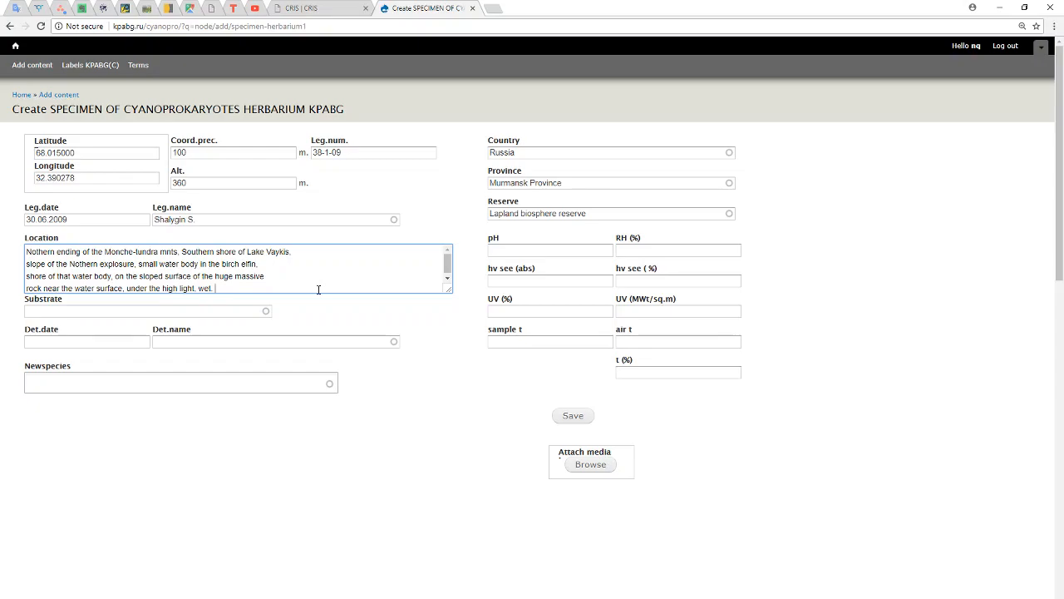
- Set the specimen's substrate to Non-calcareous rock from the suggestions matching "non"
left_click(177, 311)
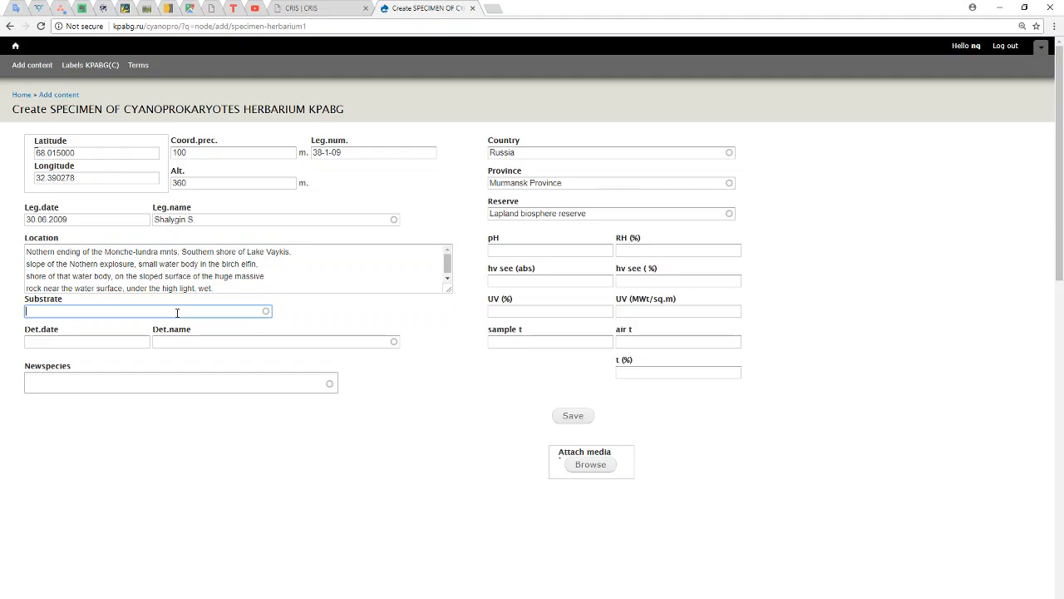
type("non")
left_click(145, 324)
- Enter 26.12.2017 as the determination date (Det.date) and fill in Det.name with the determiner's name from the suggestions
left_click(73, 344)
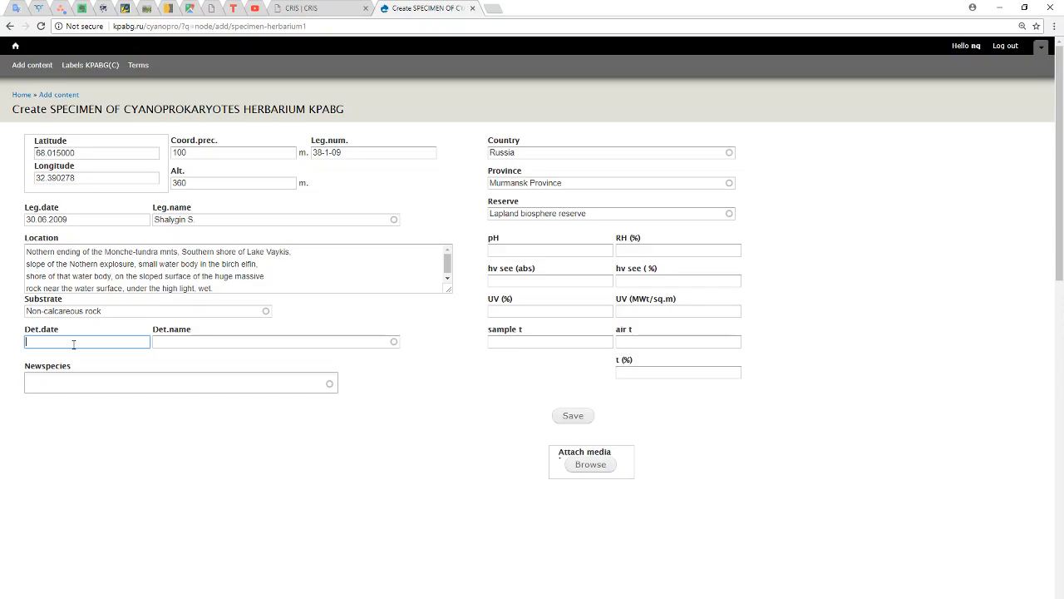
type("26.12.2017")
left_click(184, 342)
type("S")
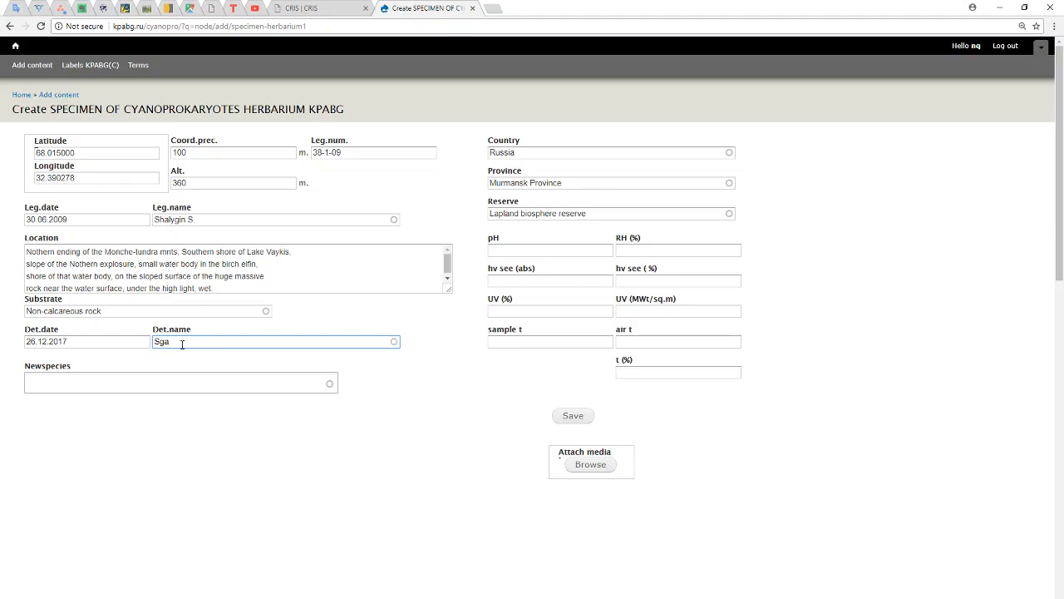
type("h")
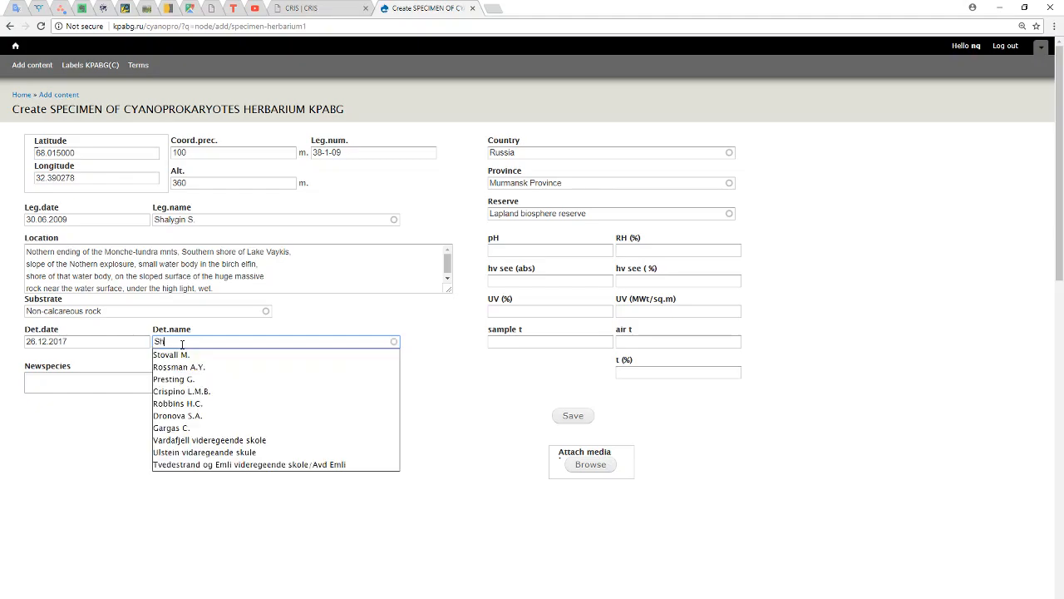
type("al")
left_click(190, 360)
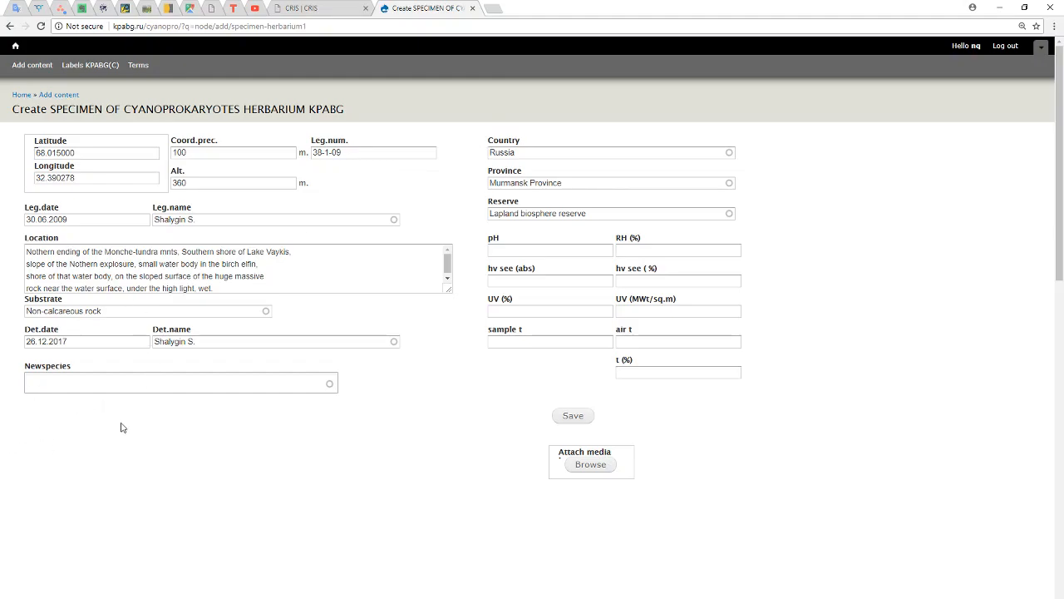
- Add Stigonema hormoides [Kützing] Bornet et Flahault to Newspecies from the suggestions matching "stigonem"
left_click(66, 381)
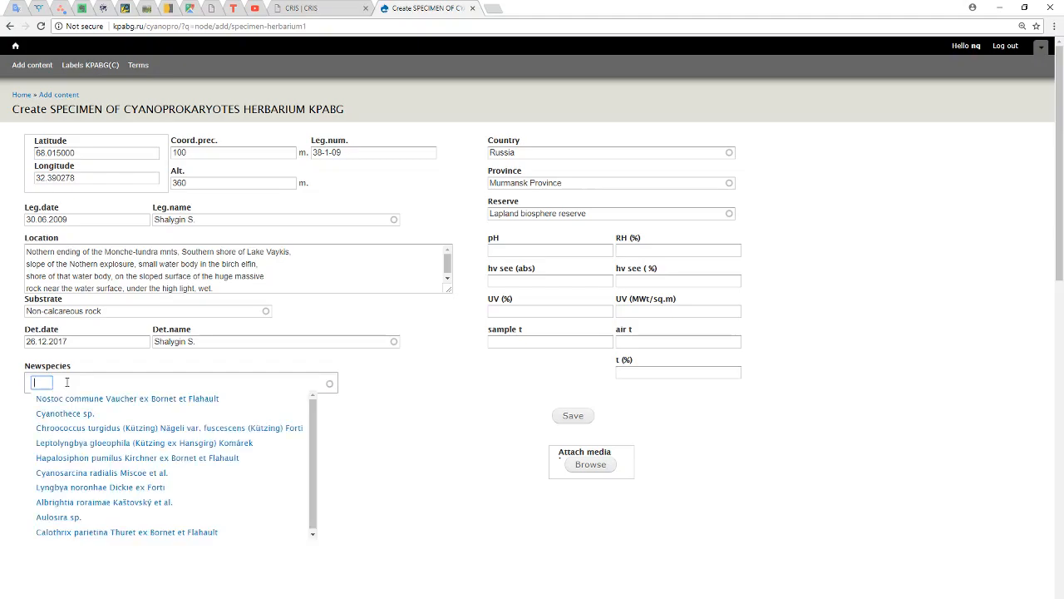
type("stigonem")
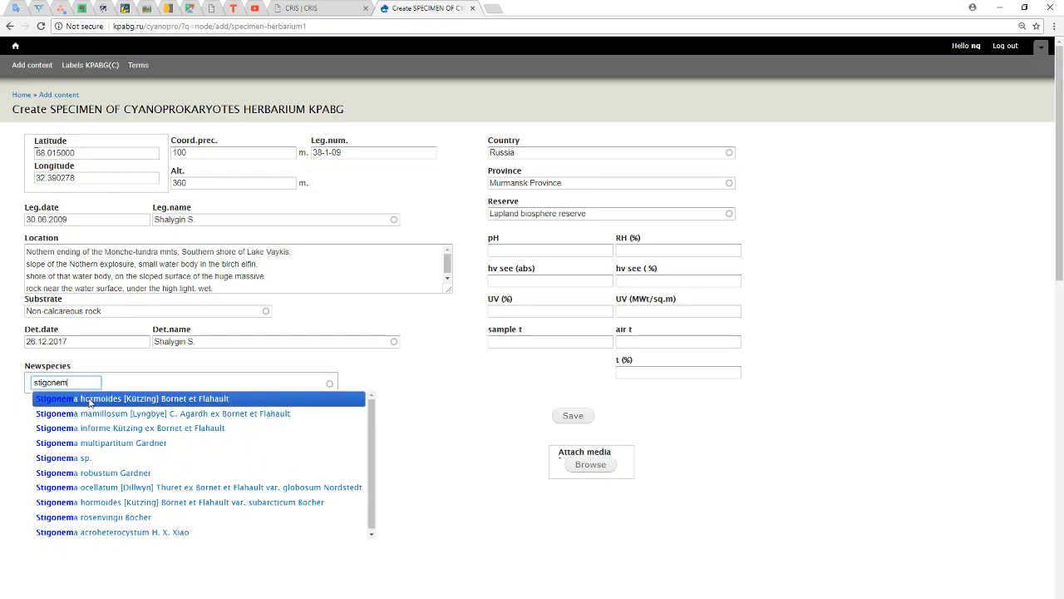
left_click(129, 403)
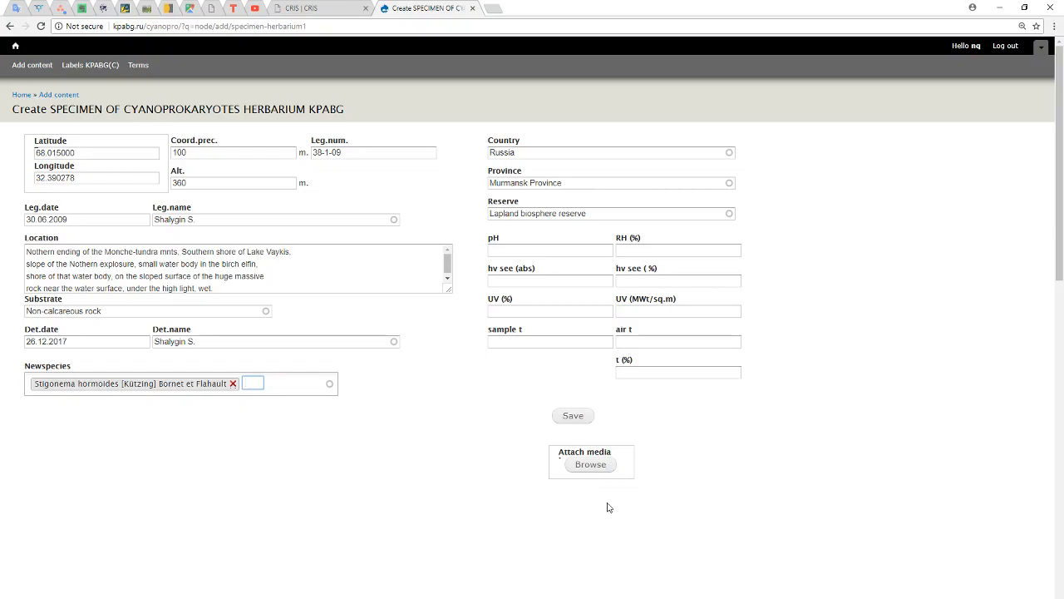
- Upload 38-1-09_Macrocolony.jpg from the Desktop as attached media and proceed to its details
left_click(602, 467)
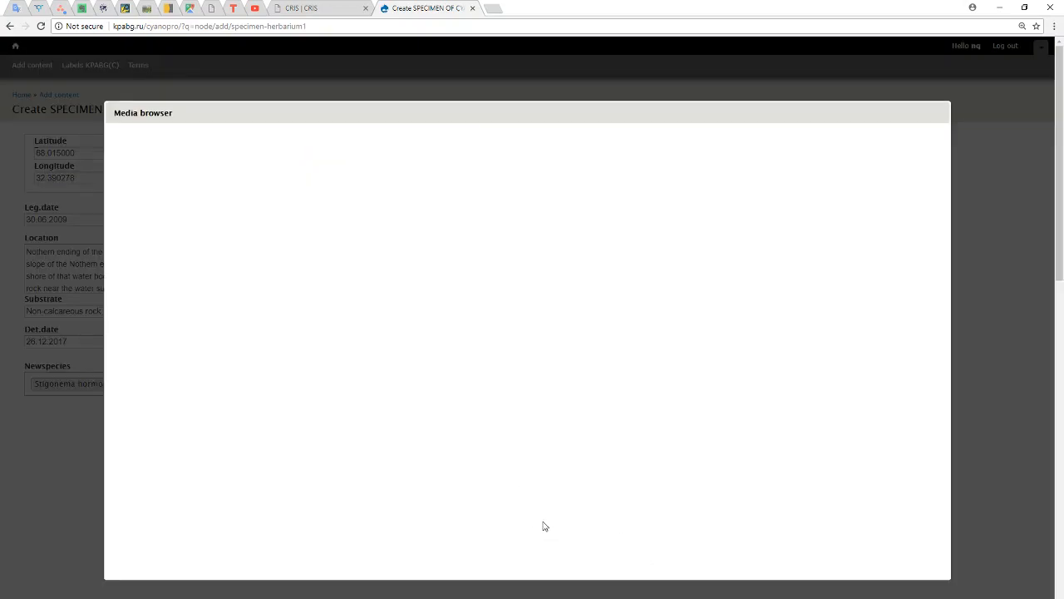
left_click(159, 189)
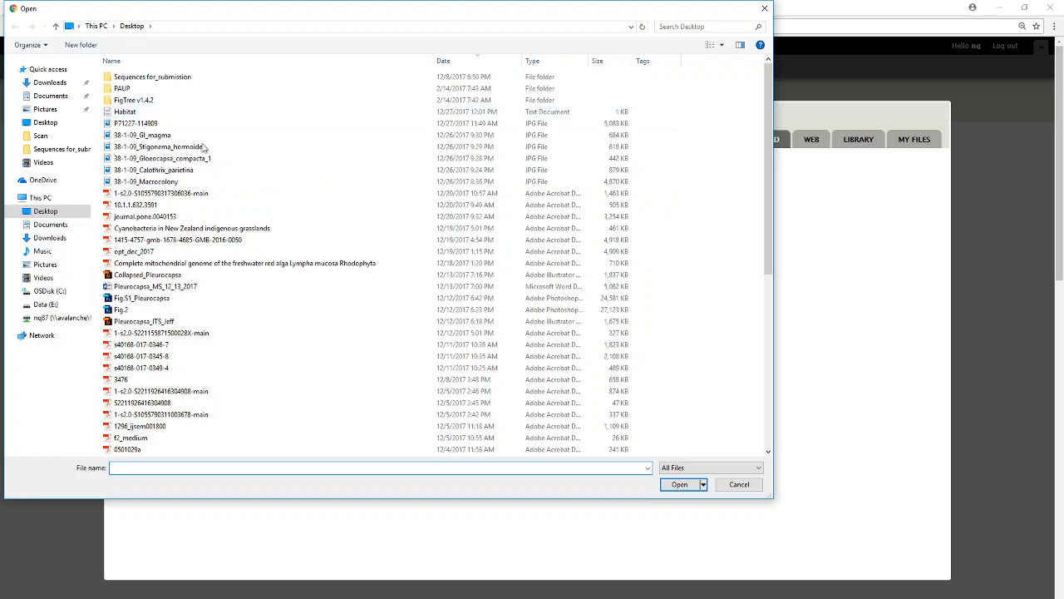
double_click(146, 181)
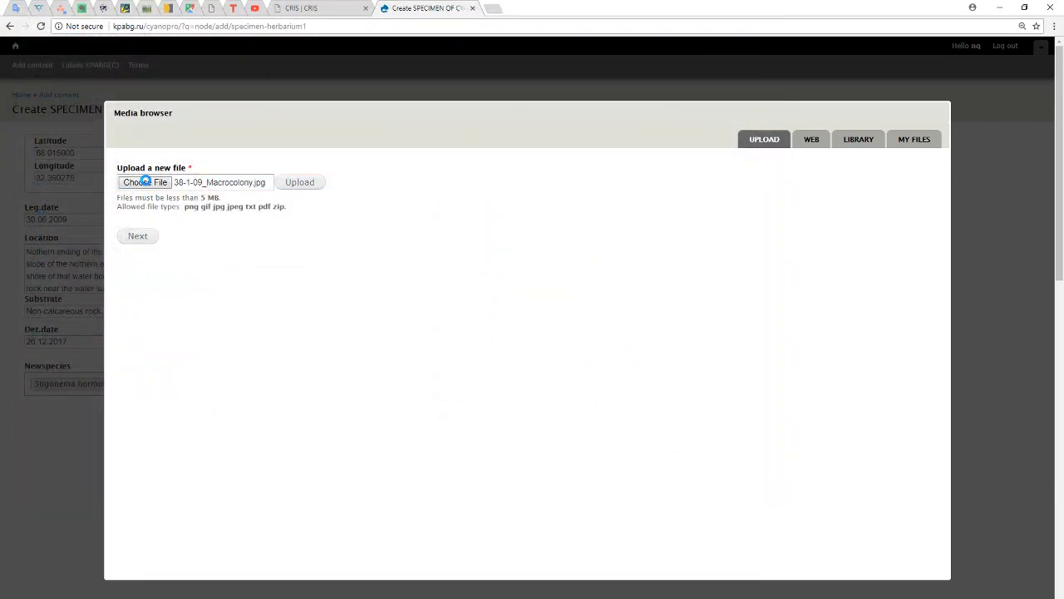
left_click(314, 190)
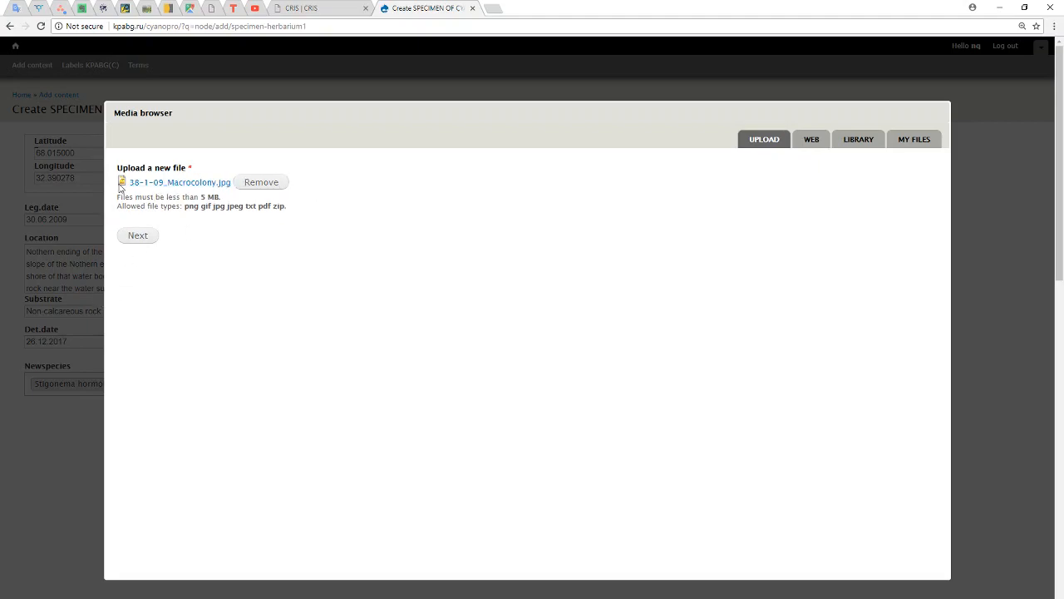
left_click(137, 237)
- Fill in the macrocolony image's Autors field with the author's name, leave its species blank, and save the image details
left_click(162, 279)
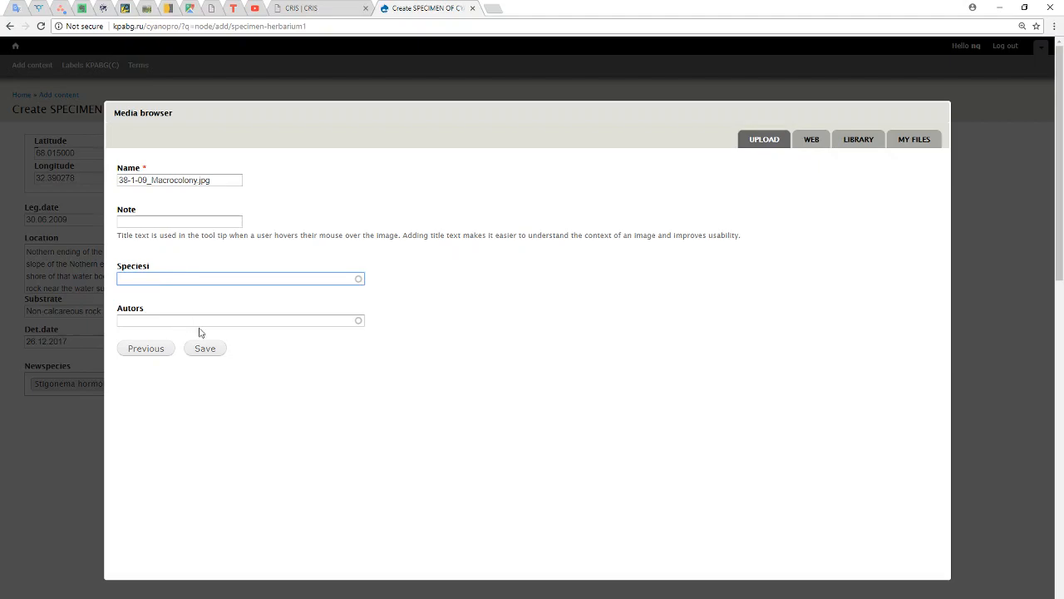
left_click(171, 321)
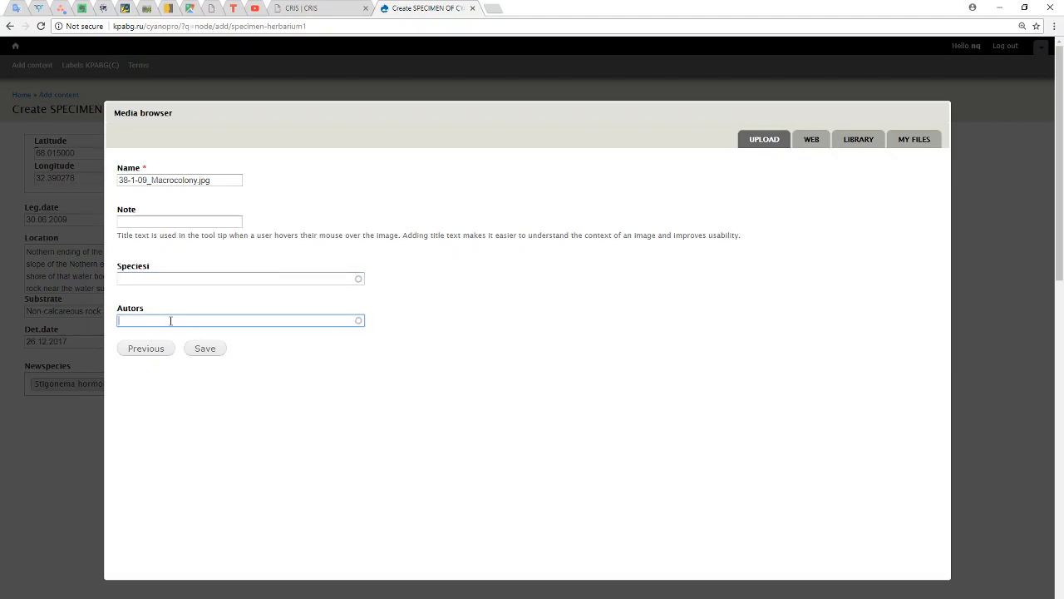
type("sh")
left_click(164, 357)
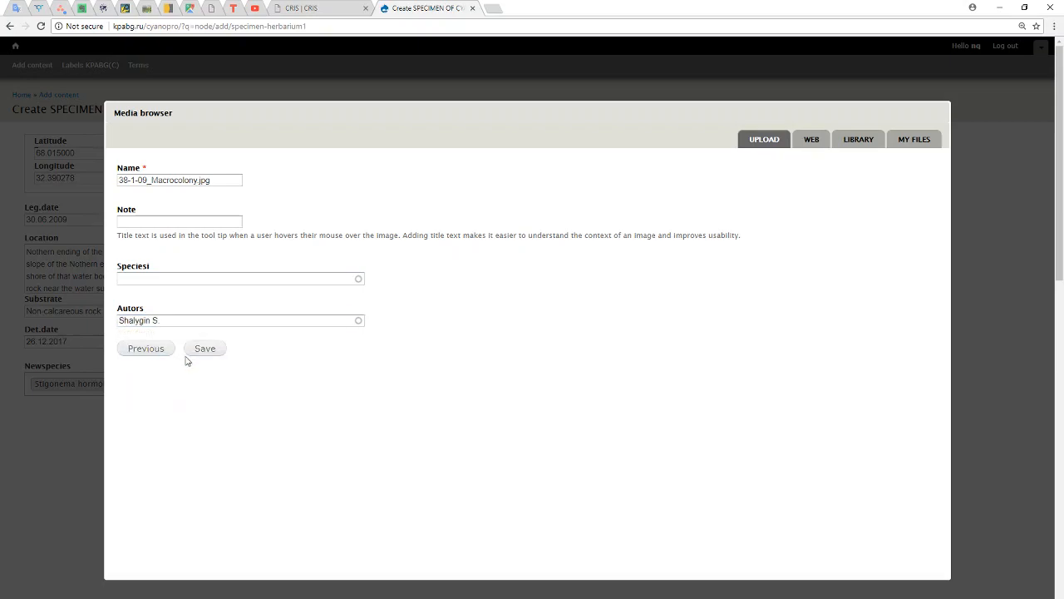
left_click(199, 349)
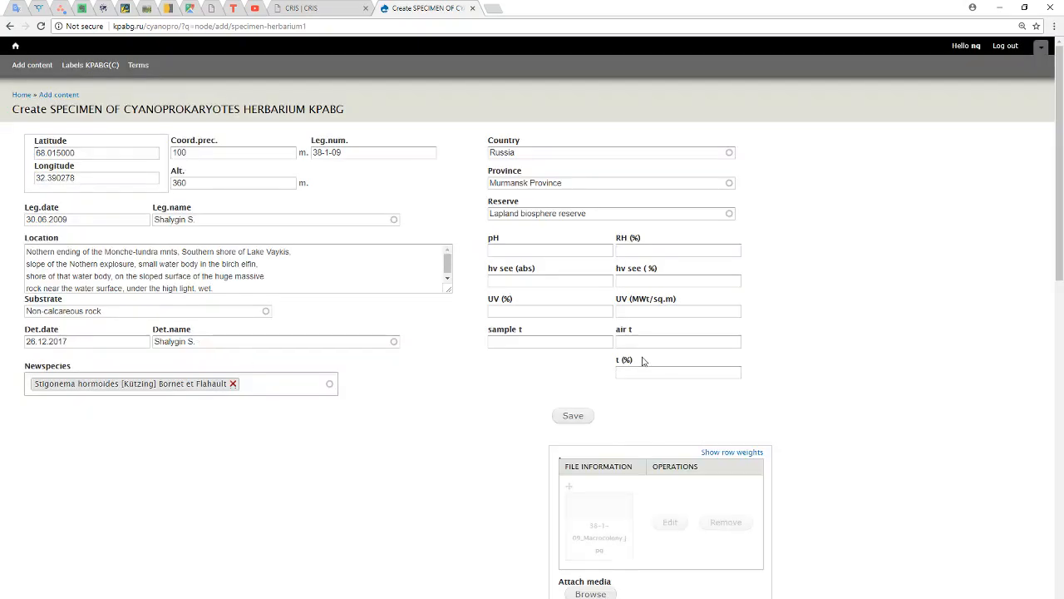
- Upload 38-1-09_Stigonema_hormoides.JPG from the Desktop as a second attached media file and proceed to its details
scroll(613, 406, "down", 1)
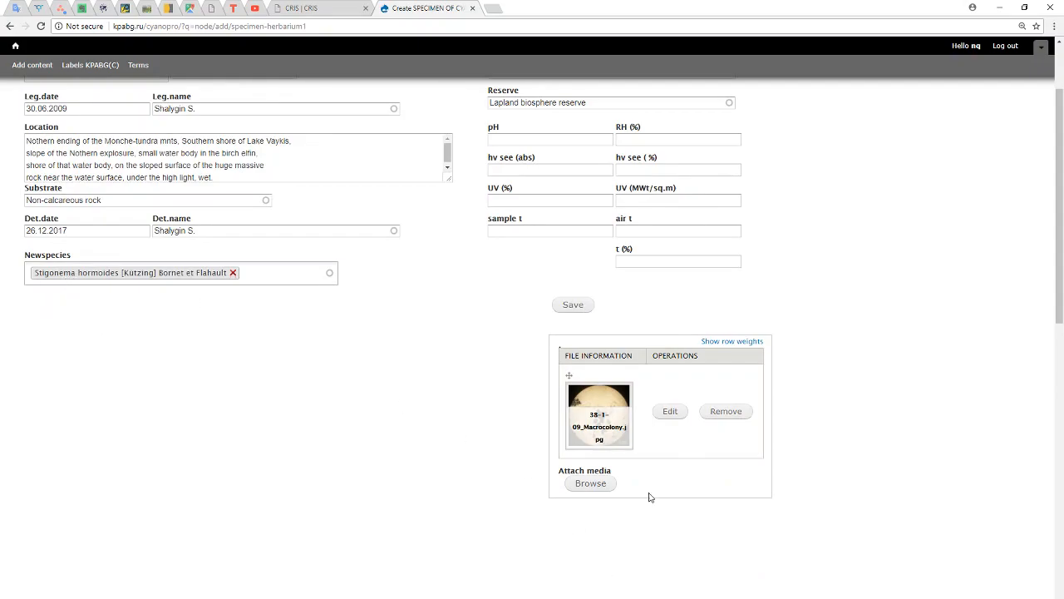
left_click(593, 488)
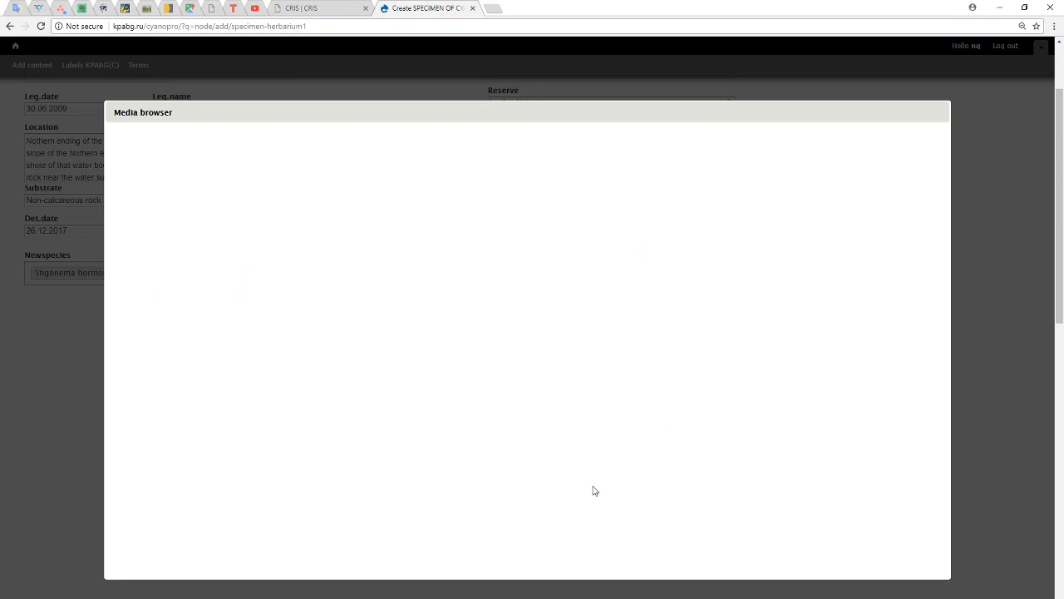
left_click(169, 178)
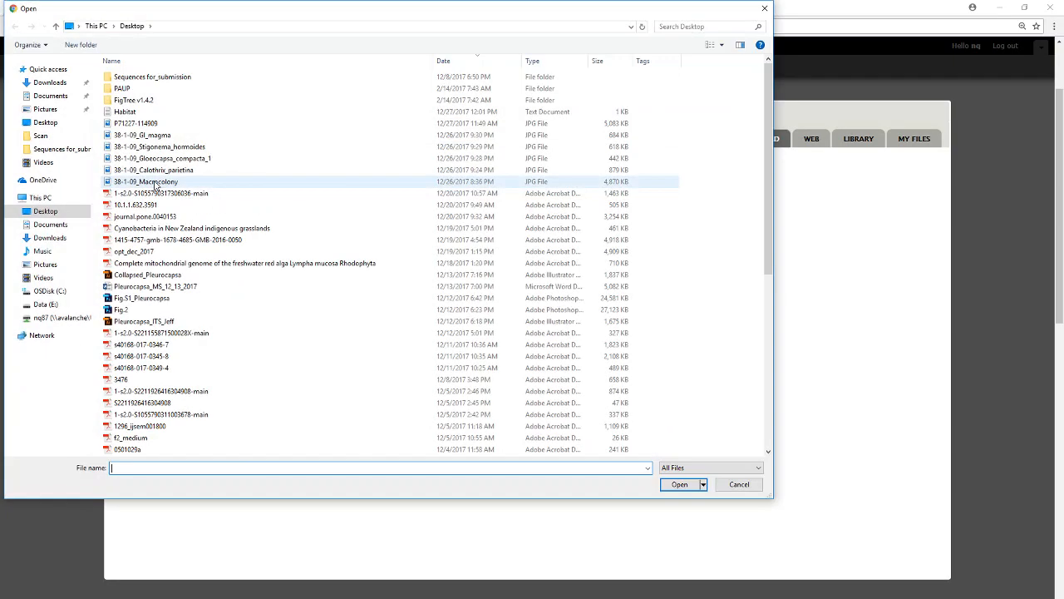
left_click(194, 147)
double_click(194, 148)
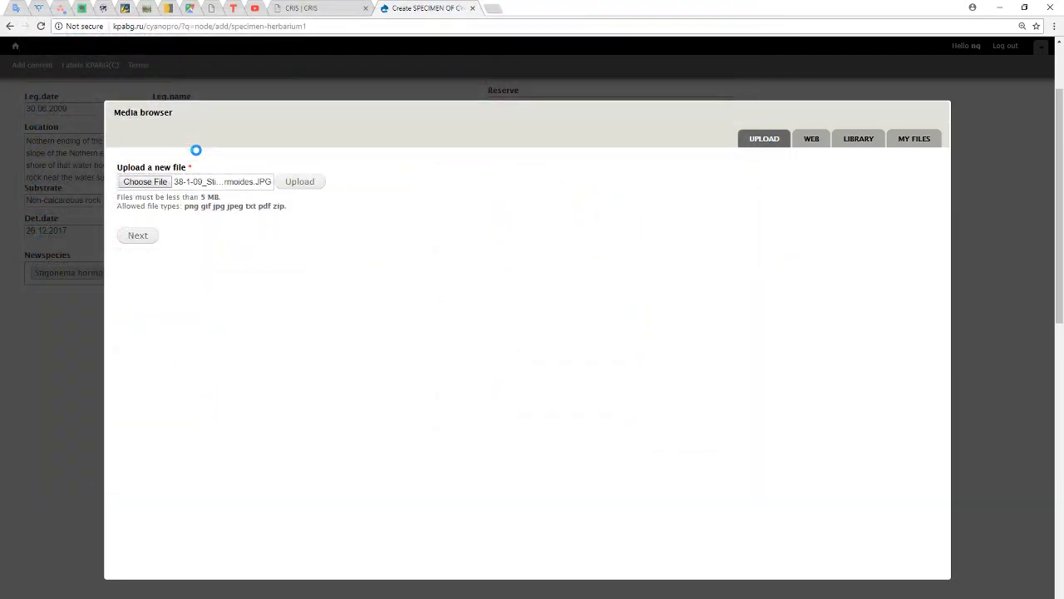
left_click(297, 184)
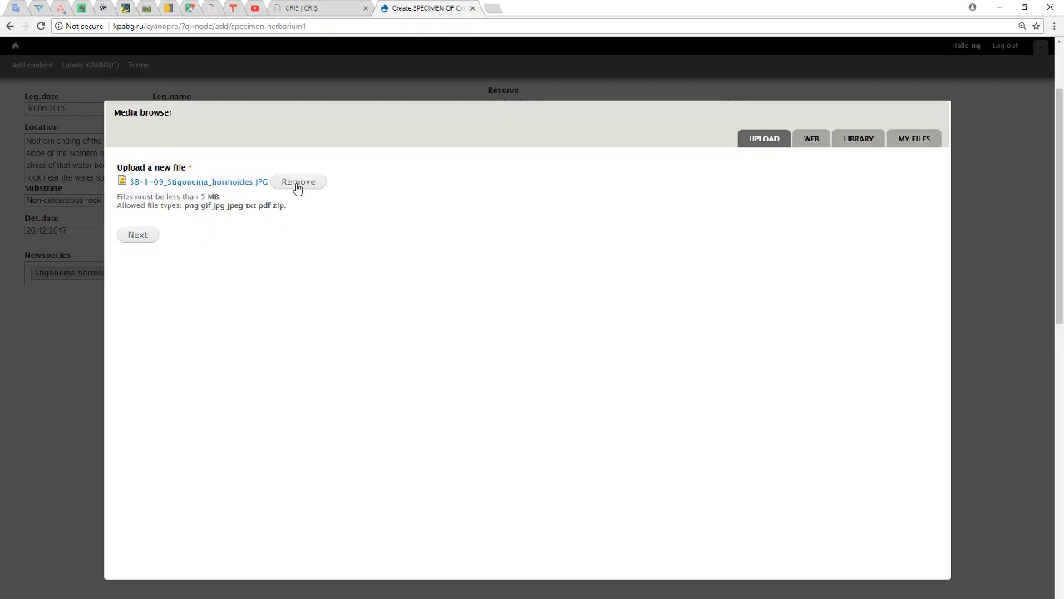
left_click(138, 237)
- Set the second image's species to Stigonema hormoides [Kützing] Bornet et Flahault from the suggestions
left_click(157, 278)
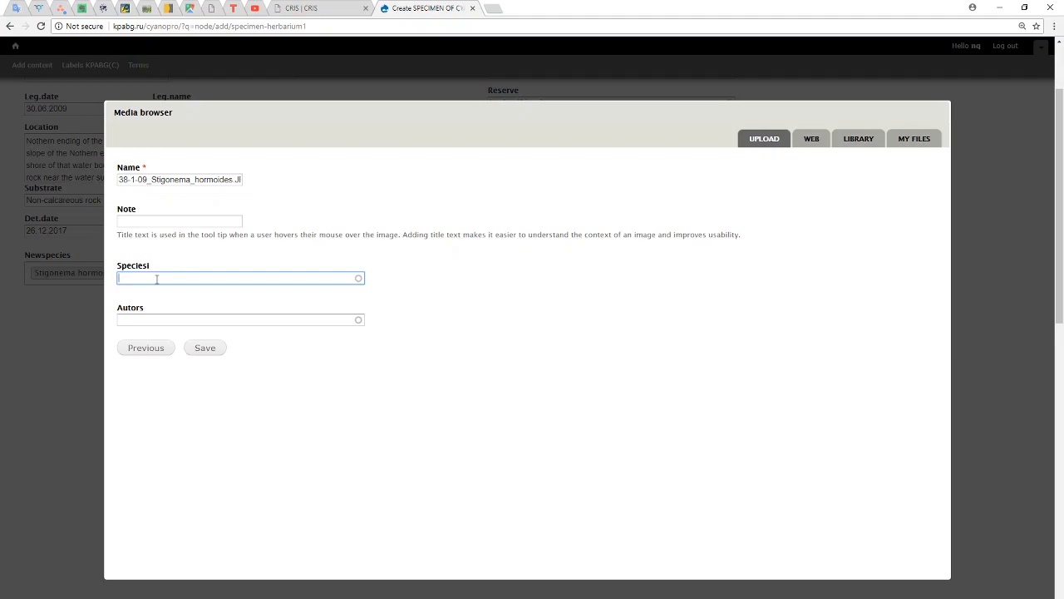
type("hor")
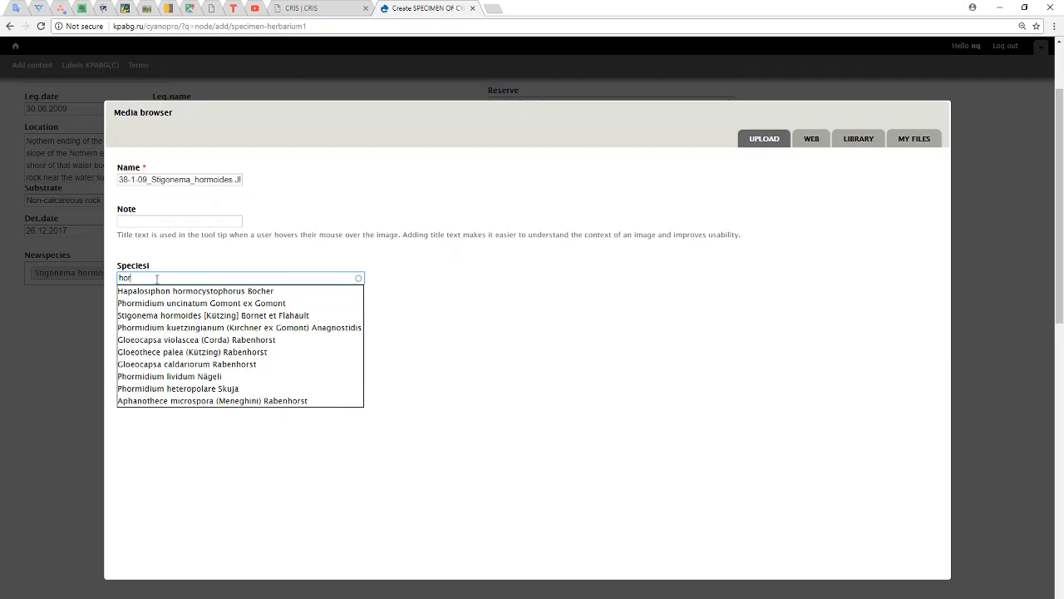
type("mo")
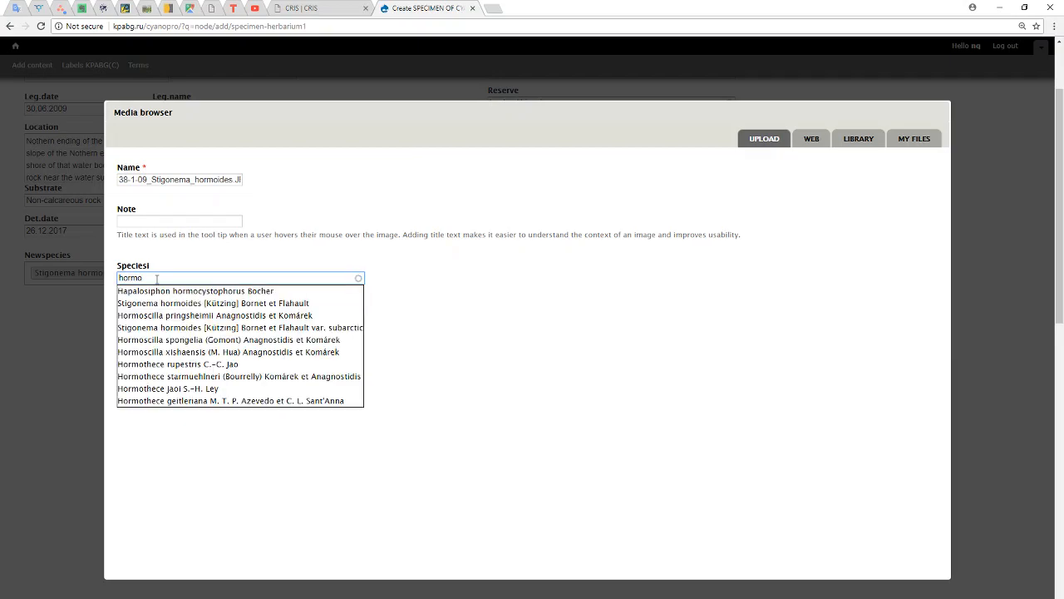
type("ide")
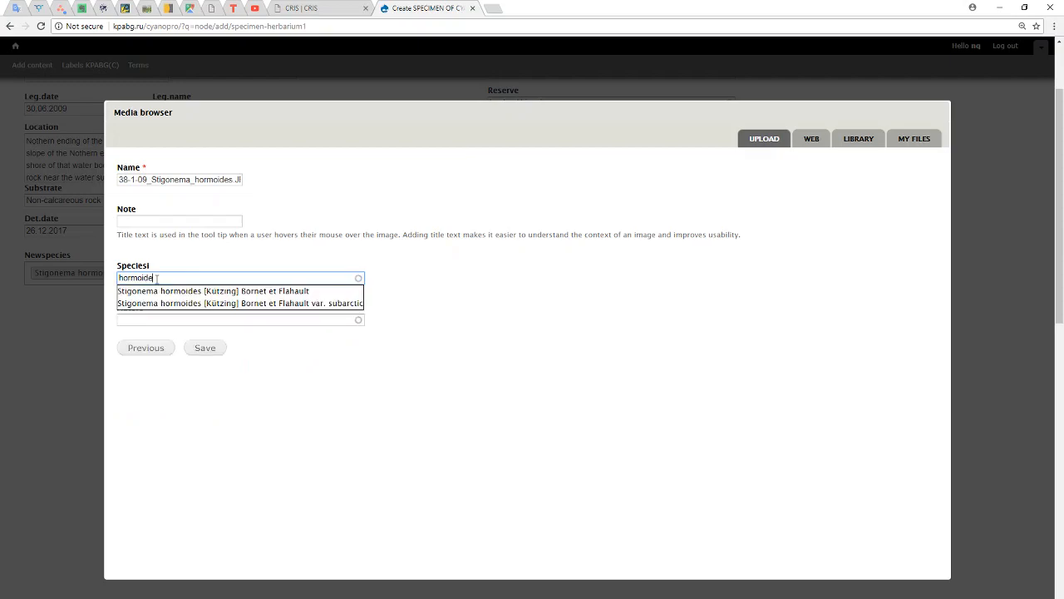
left_click(162, 291)
- Fill in the Stigonema hormoides image's Autors field with the author's name and save the image to the specimen's attachments
left_click(157, 320)
type("Sha")
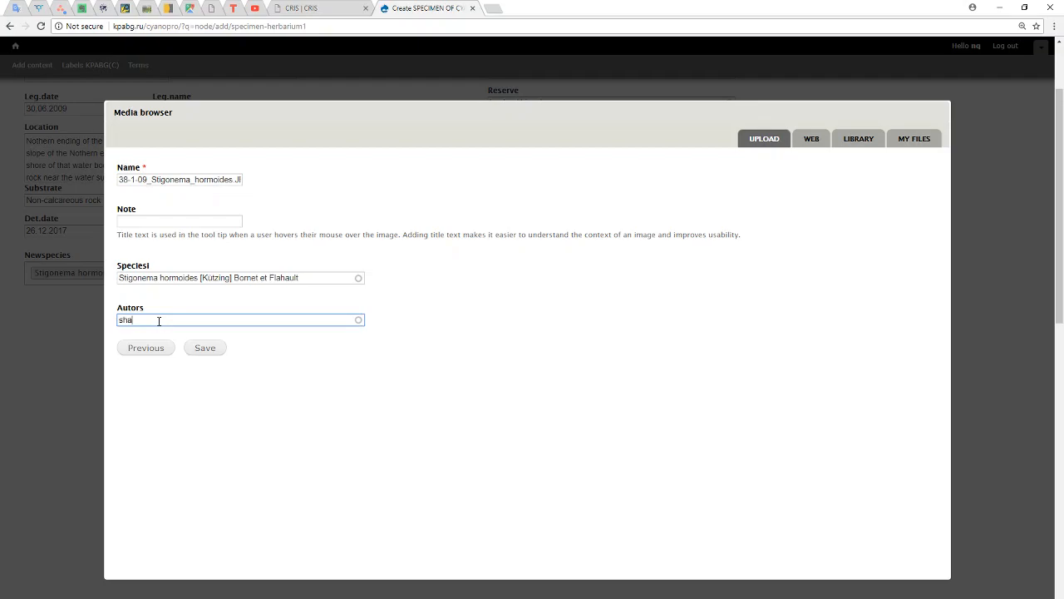
left_click(207, 345)
left_click(211, 348)
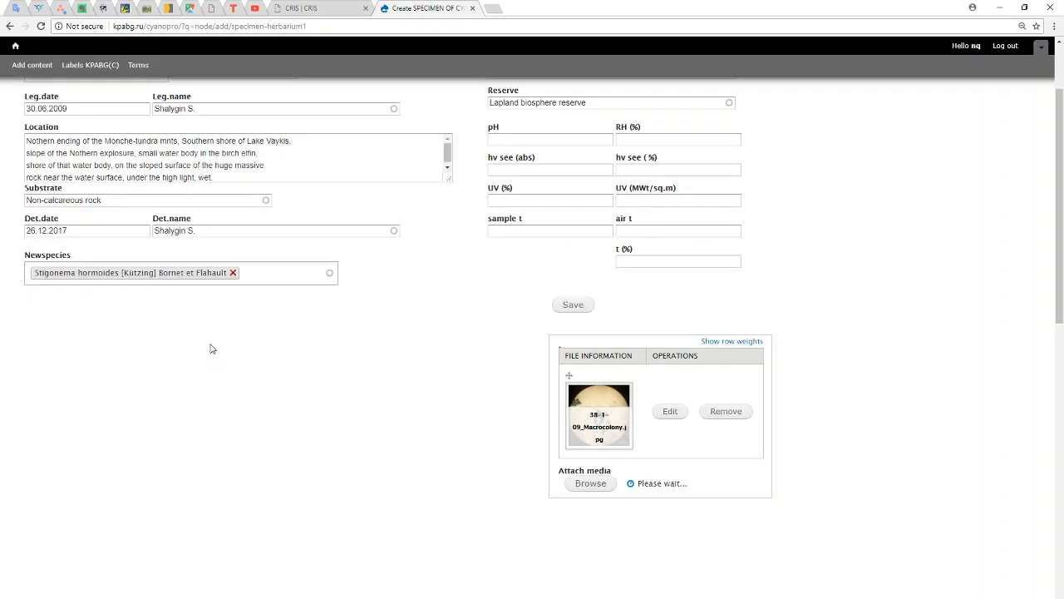
scroll(499, 349, "down", 2)
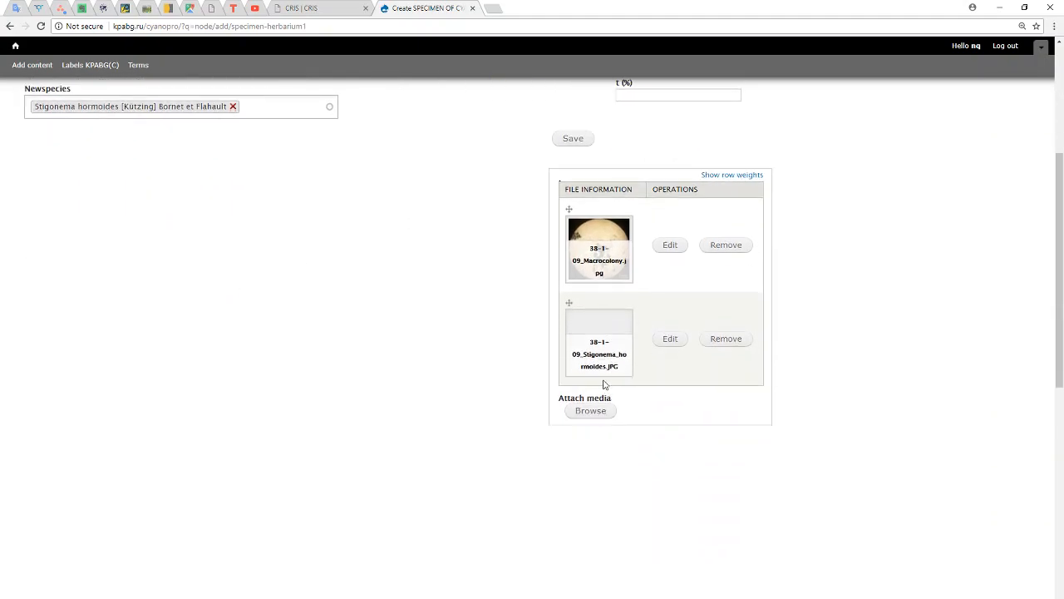
scroll(604, 384, "up", 1)
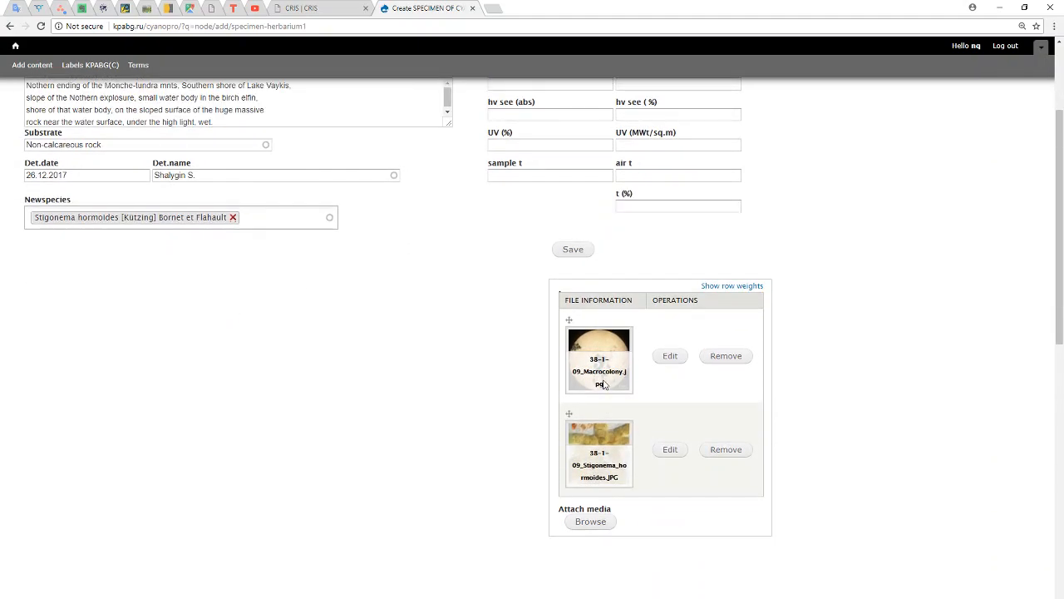
- Upload 38-1-09_Calothrix_parietina.JPG from the Desktop as the third attached media file and proceed to its details
left_click(591, 522)
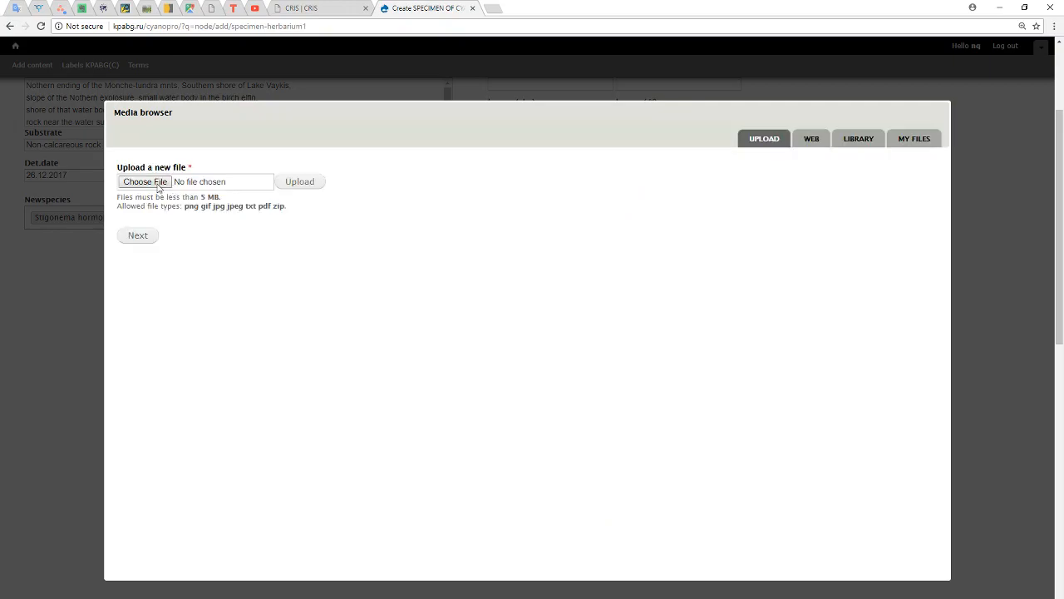
left_click(158, 185)
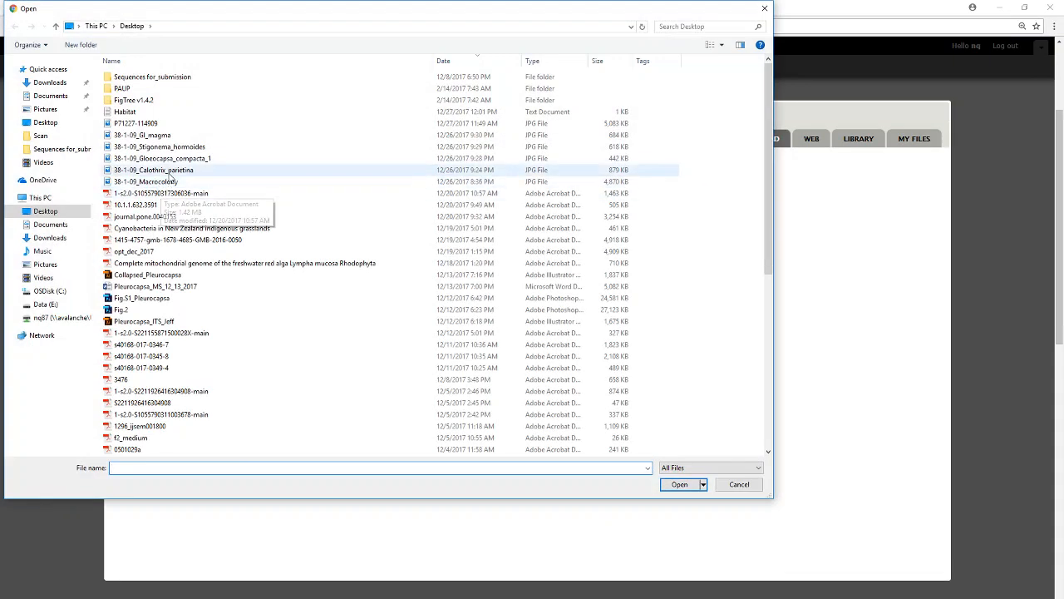
double_click(175, 169)
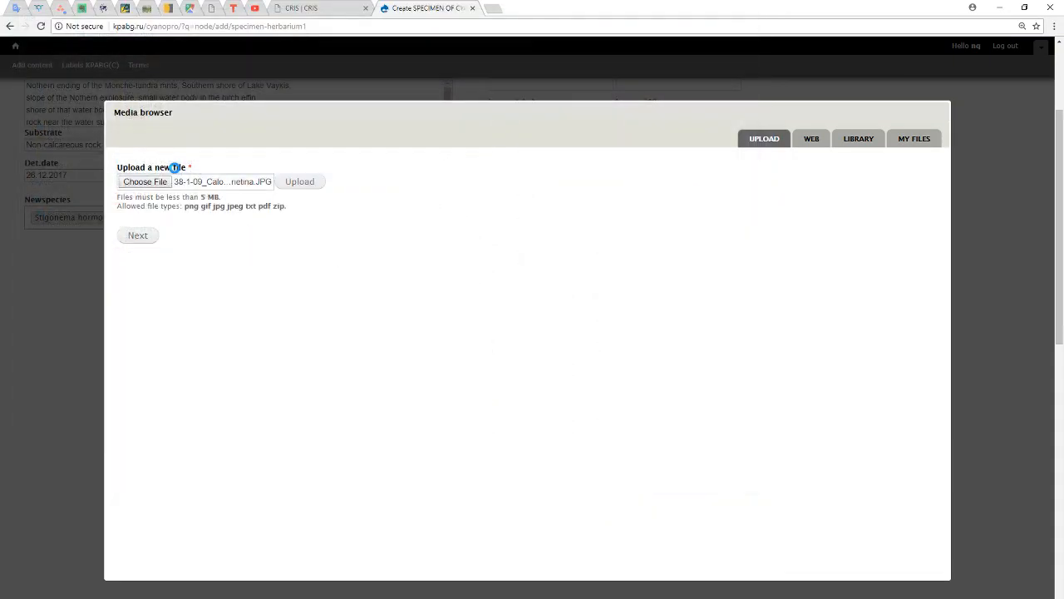
left_click(302, 190)
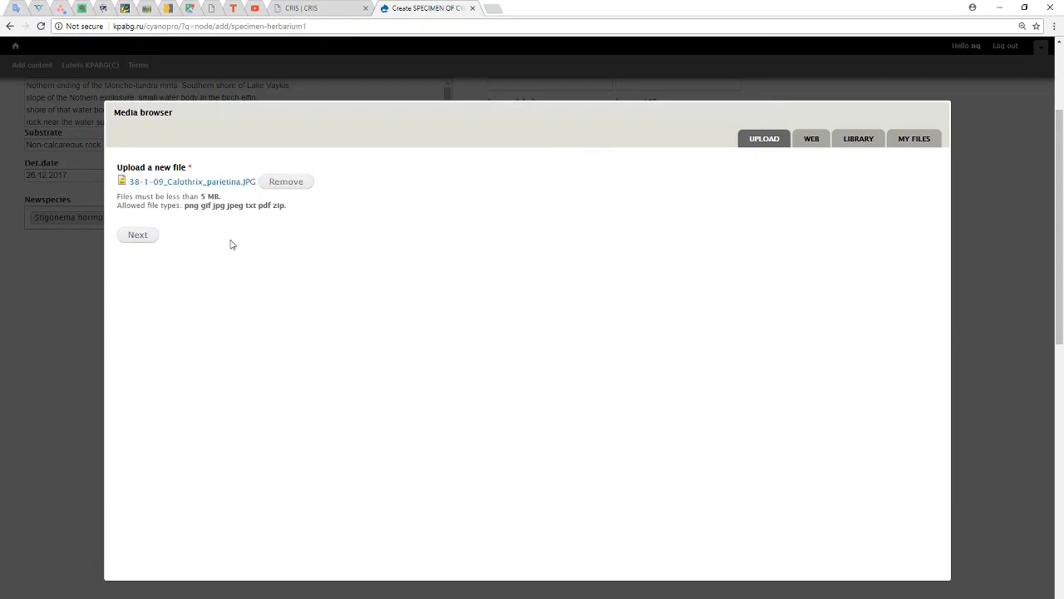
left_click(139, 236)
- Save the Calothrix image's details with species Calothrix parietina Thuret ex Bornet et Flahault and the author's name in Autors
left_click(147, 277)
type("caloth")
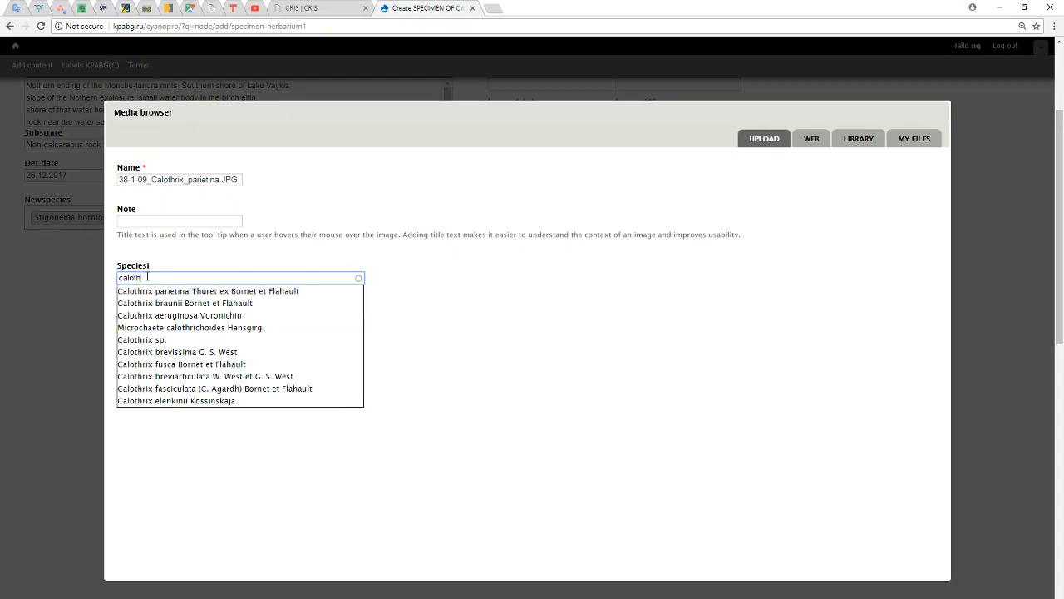
left_click(166, 292)
left_click(164, 318)
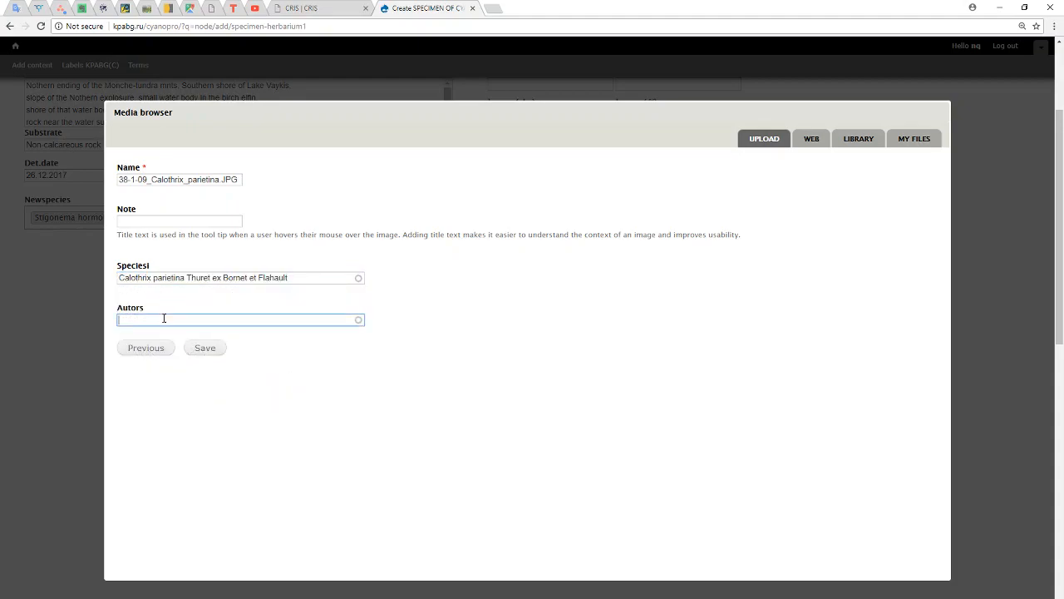
type("sha")
left_click(170, 329)
left_click(199, 350)
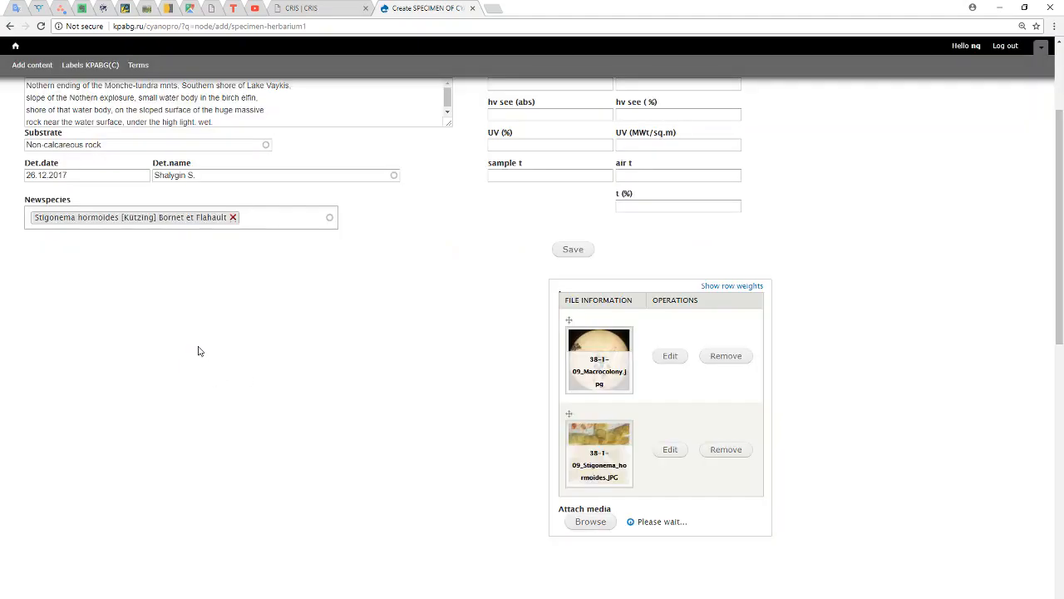
- Upload 38-1-09_Gloeocapsa_compacta_1.JPG from the Desktop as the fourth attached media file and proceed to its details
scroll(563, 202, "down", 3)
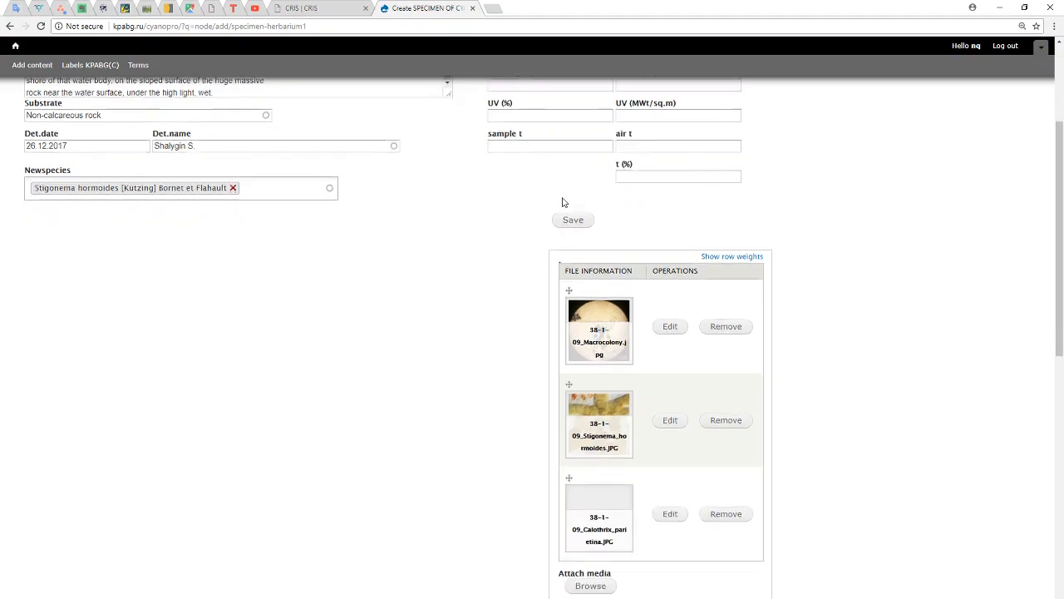
left_click(592, 392)
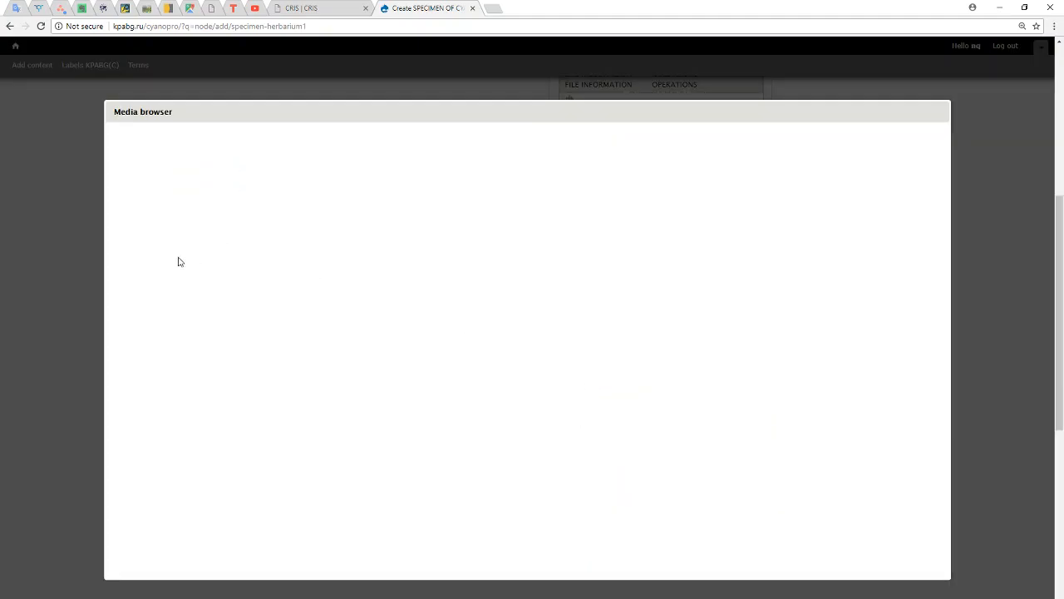
left_click(142, 183)
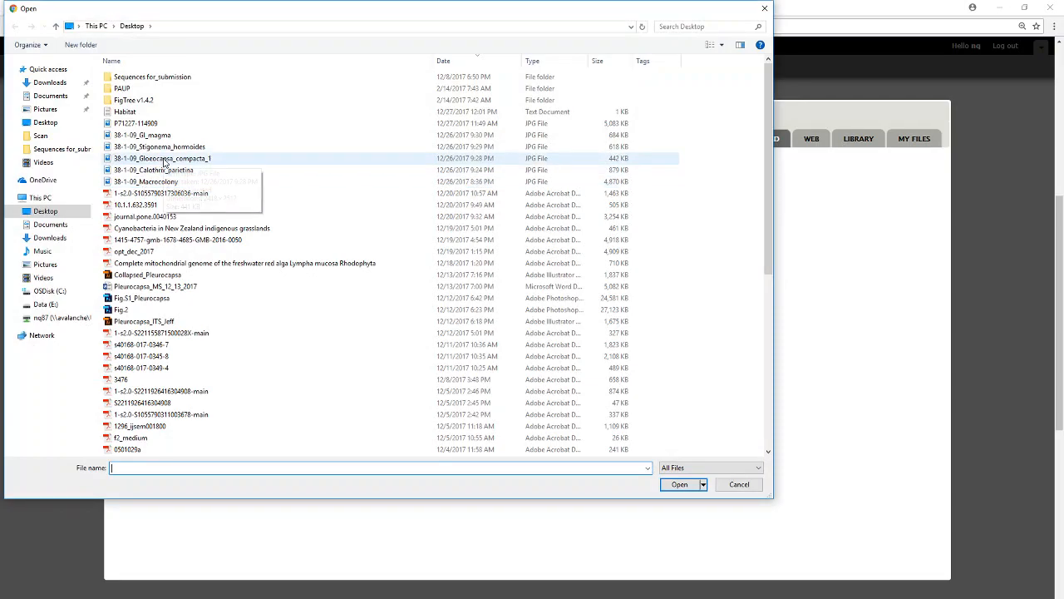
left_click(164, 159)
double_click(163, 160)
left_click(290, 185)
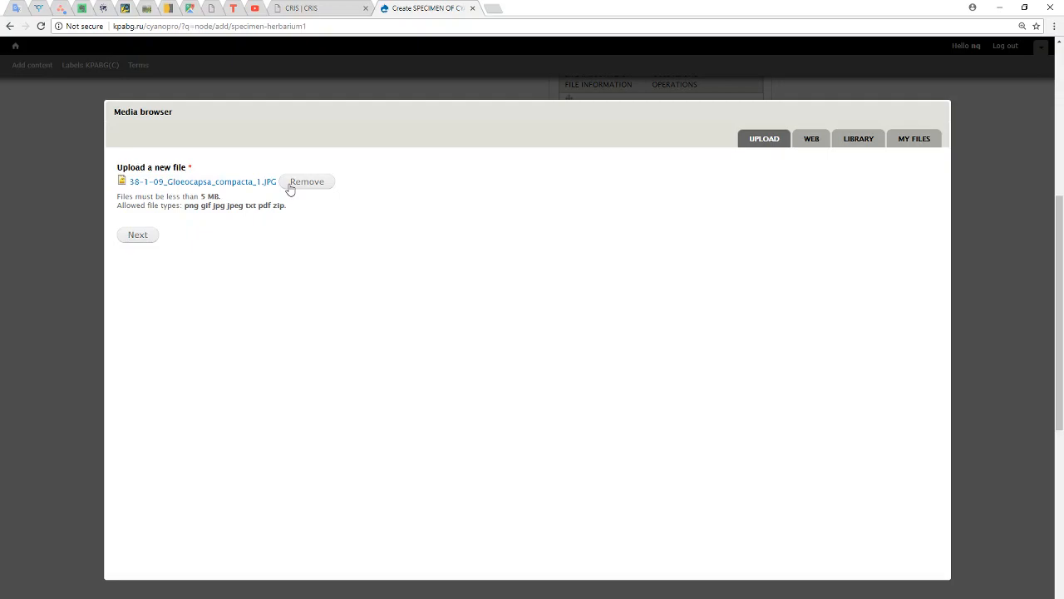
left_click(146, 240)
- Save the Gloeocapsa image's details with species Gloeocapsa compacta Kützing and the author's name in Autors
left_click(157, 279)
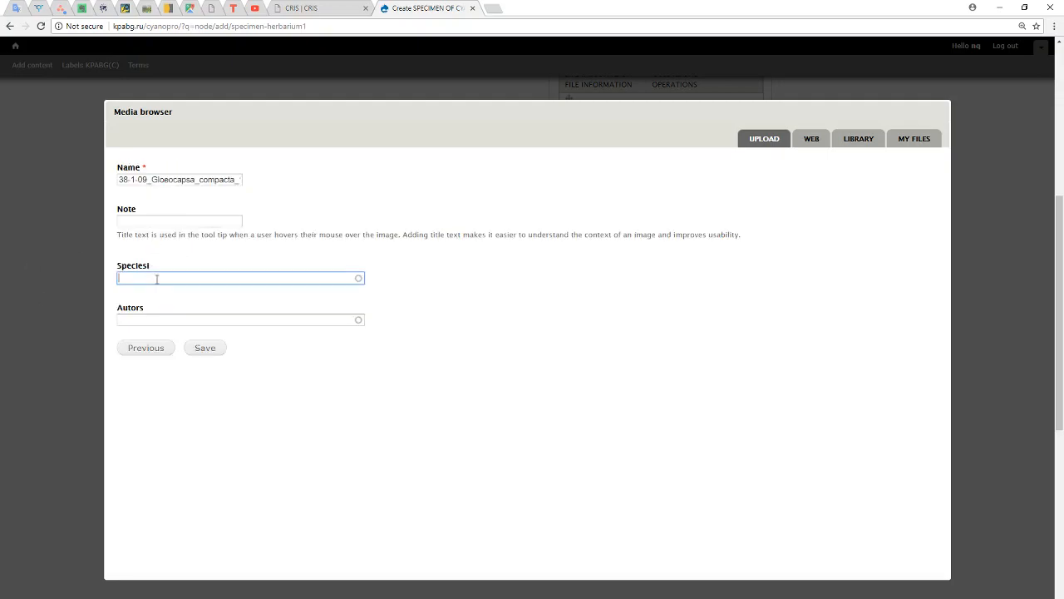
type("compac")
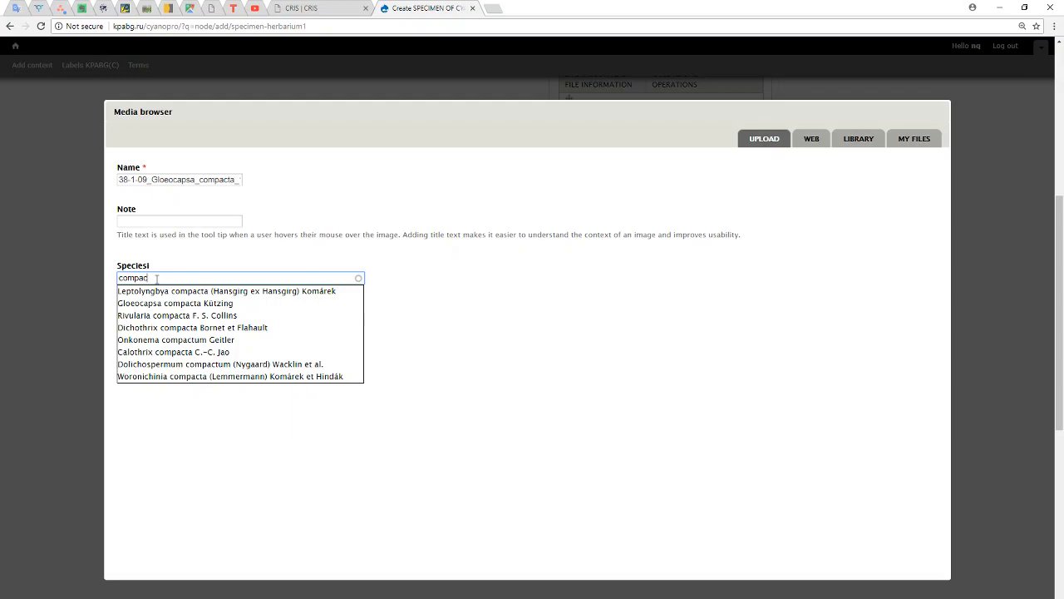
type("ta Kutzing")
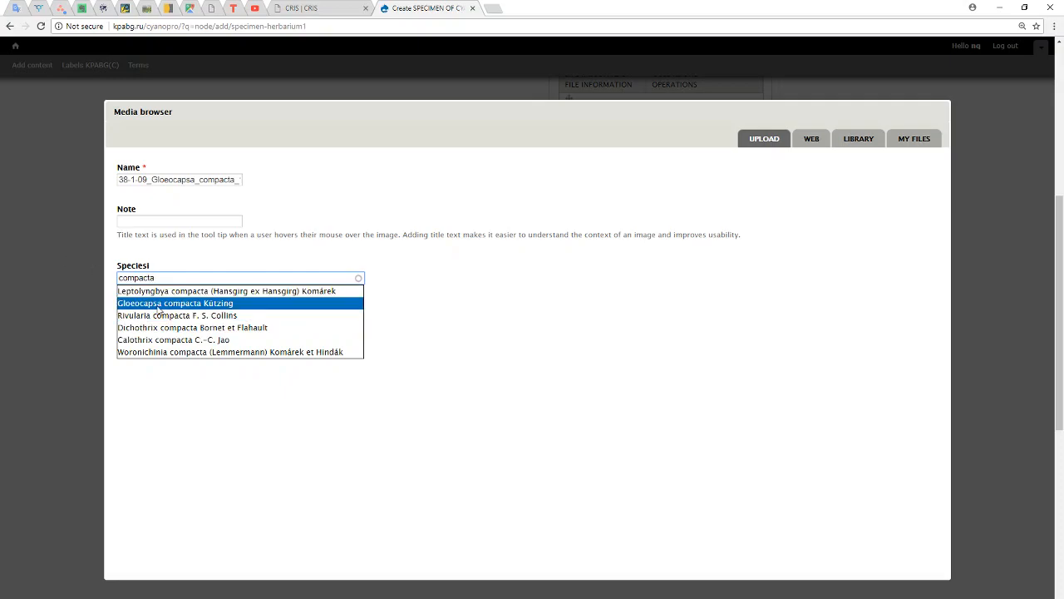
left_click(150, 304)
left_click(148, 321)
type("Shalygin S.")
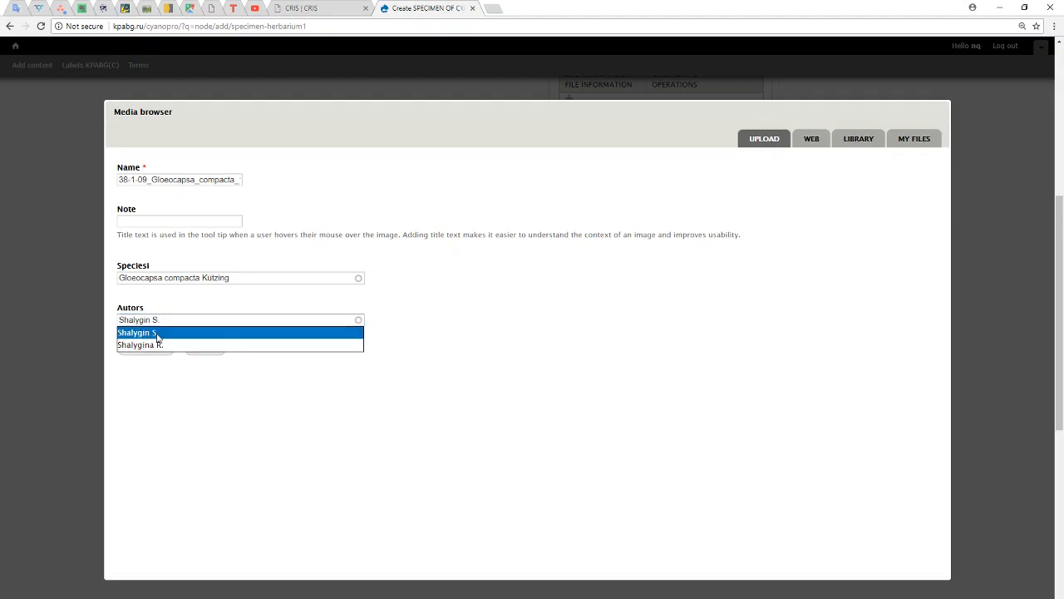
left_click(158, 338)
left_click(207, 351)
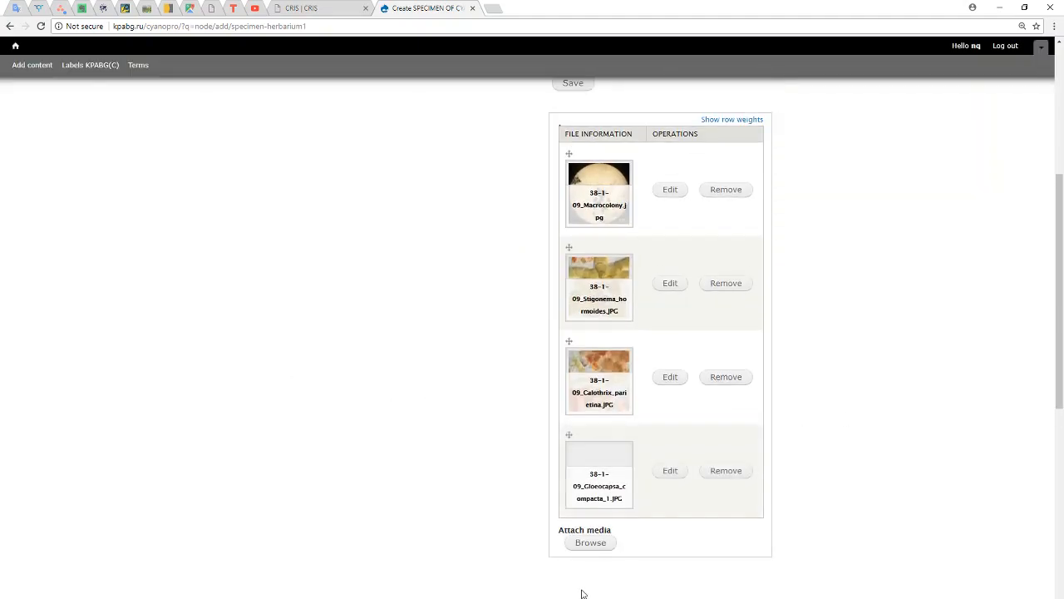
- Upload 38-1-09_Gl_magma.JPG from the Desktop as the fifth attached media file and proceed to its details
left_click(586, 543)
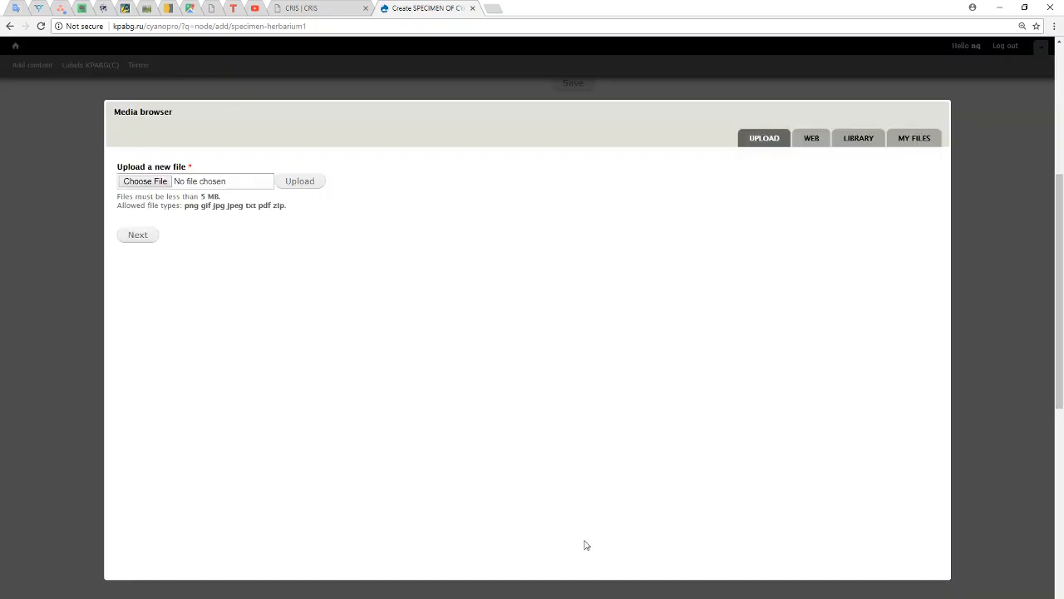
left_click(163, 182)
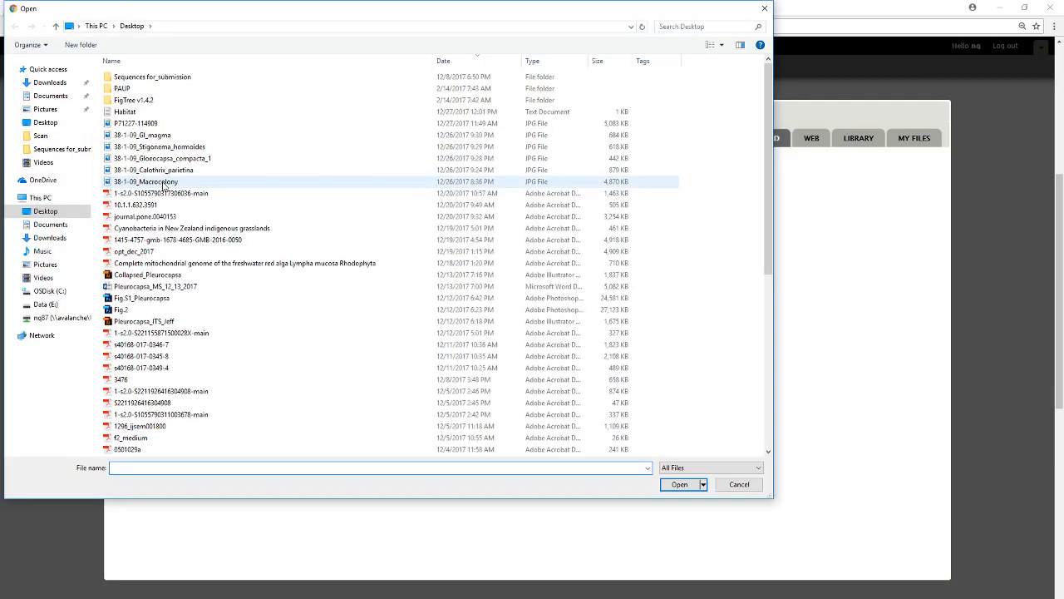
double_click(175, 134)
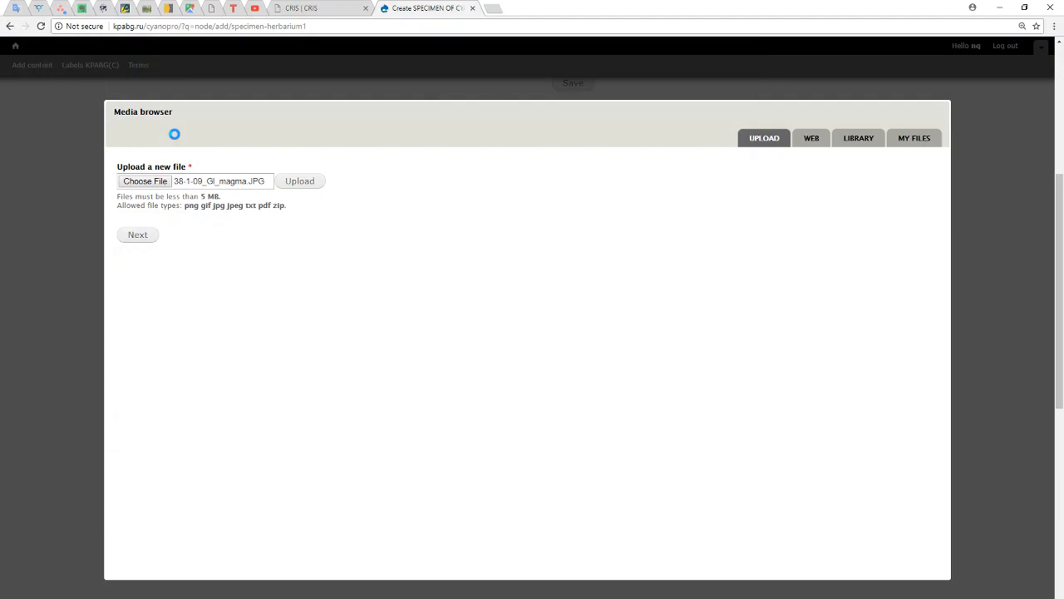
left_click(317, 183)
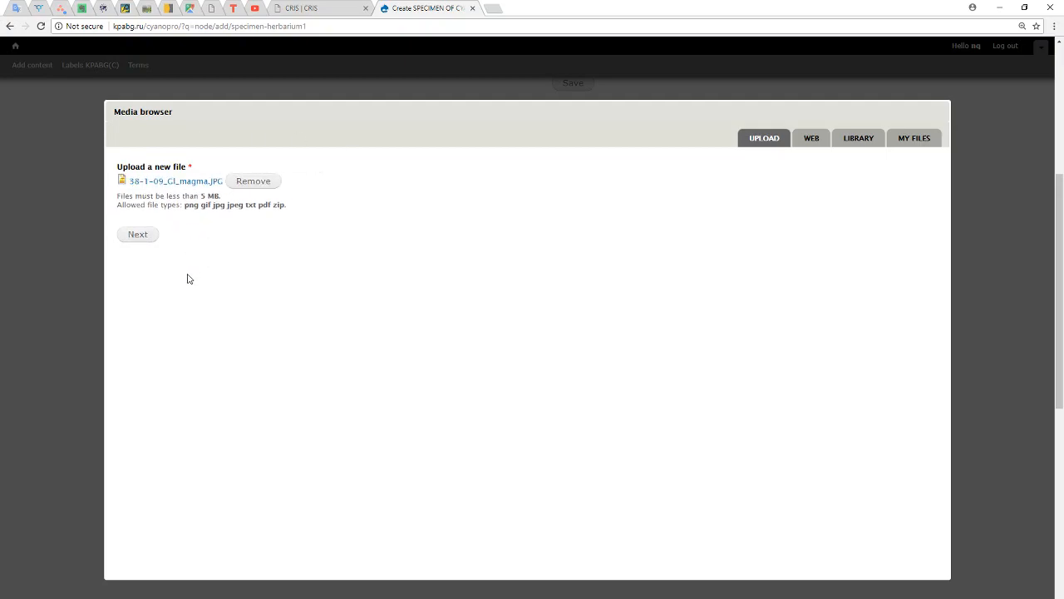
left_click(146, 238)
- Save the Gl_magma image's details with species Gloeocapsopsis magma (Brébisson) Komárek et Anagnostidis and the author's name in Autors
left_click(205, 276)
type("magma")
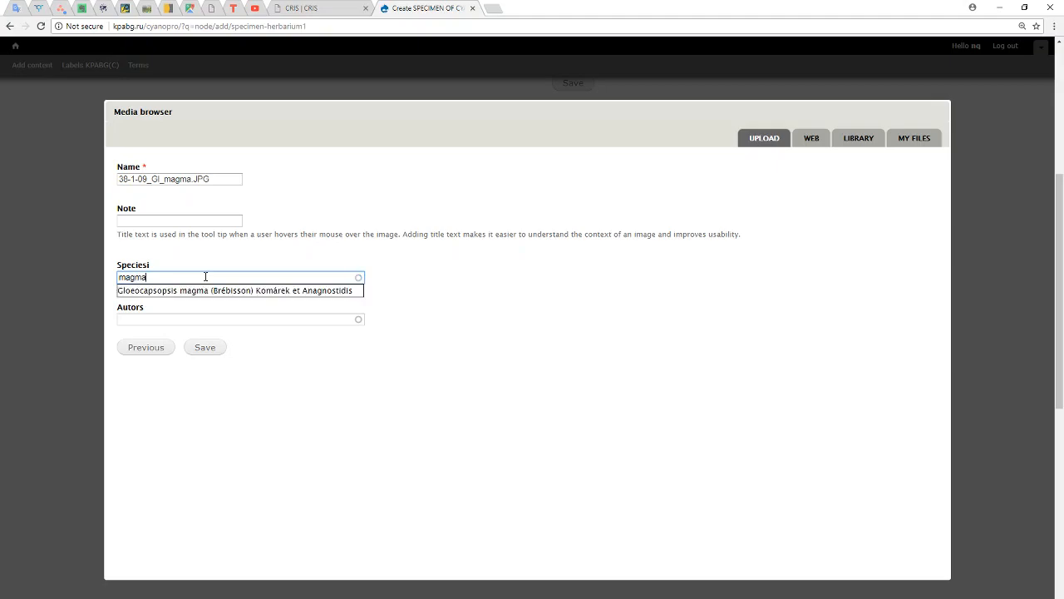
left_click(190, 290)
left_click(188, 319)
type("sha")
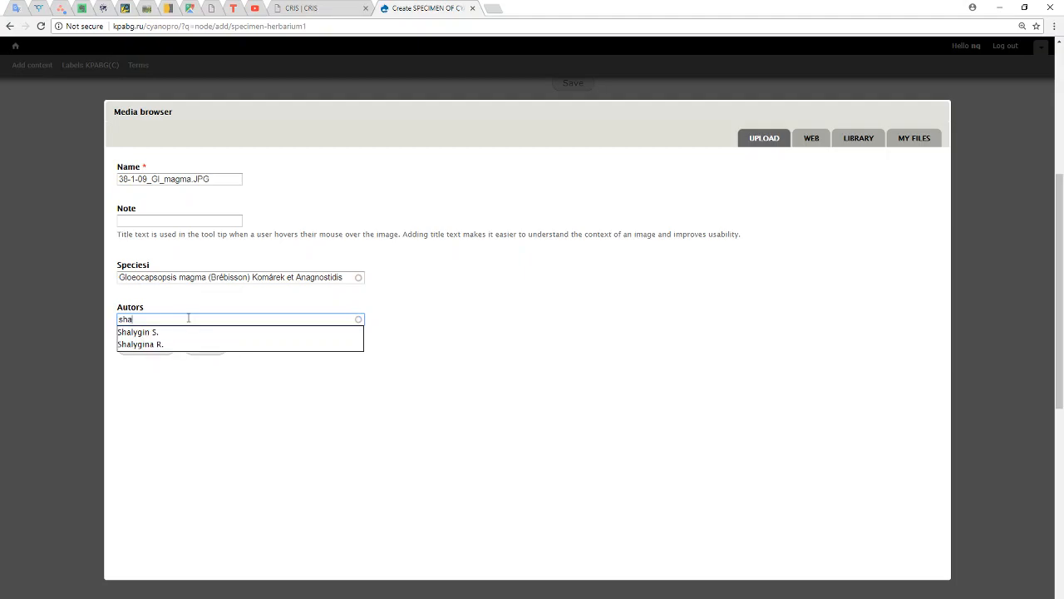
left_click(178, 331)
left_click(206, 346)
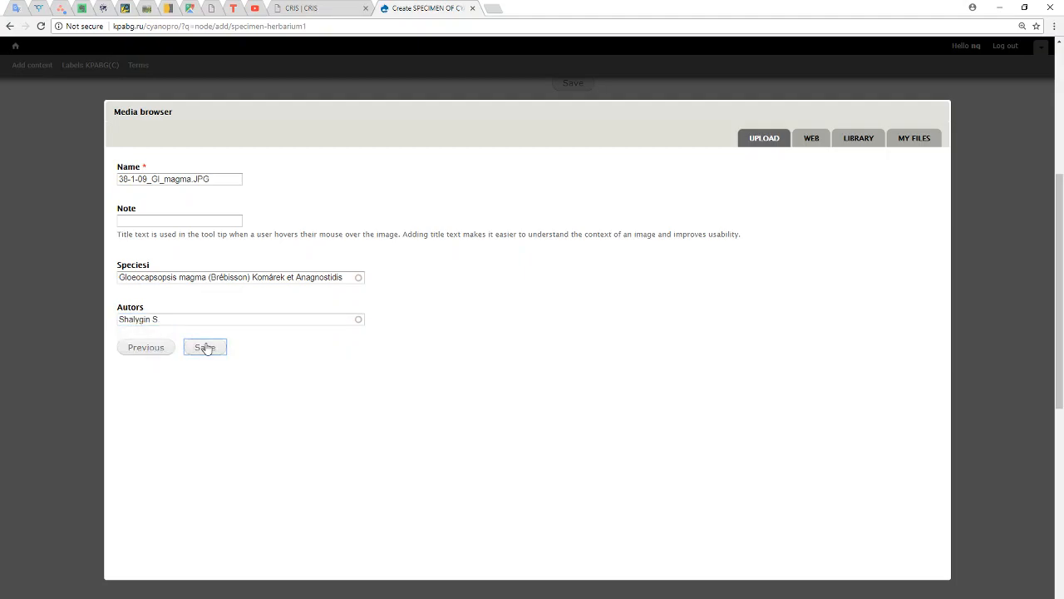
- Check the completed specimen form and save it as a new herbarium record
scroll(347, 337, "up", 3)
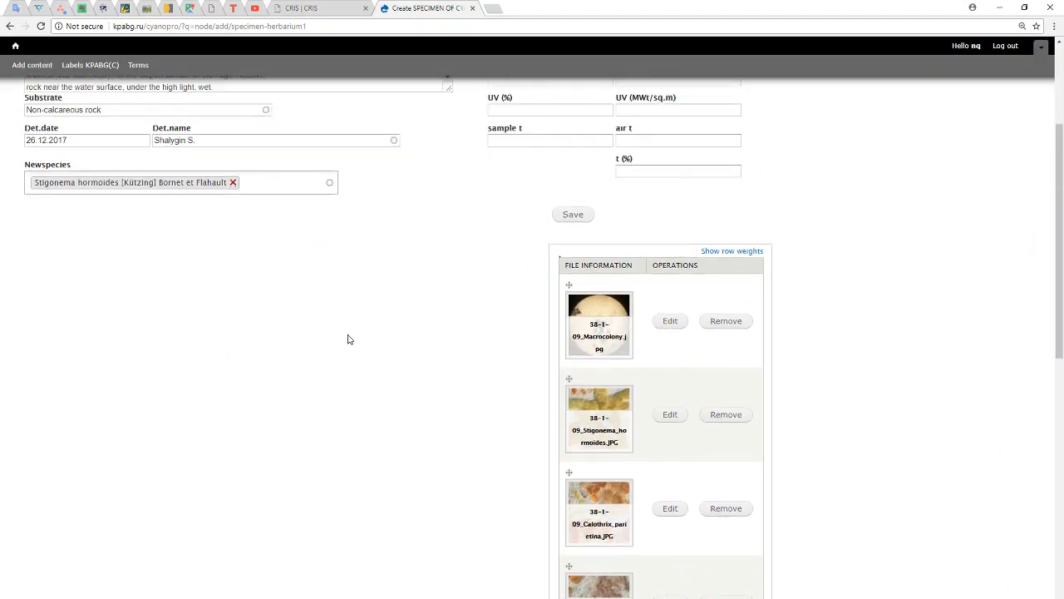
scroll(349, 338, "up", 2)
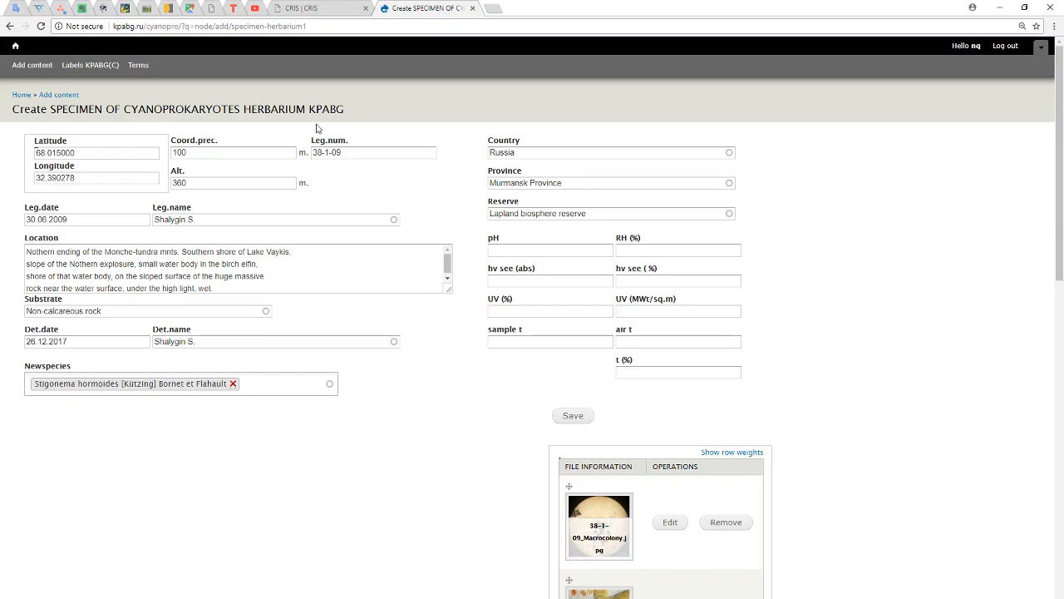
left_click(575, 417)
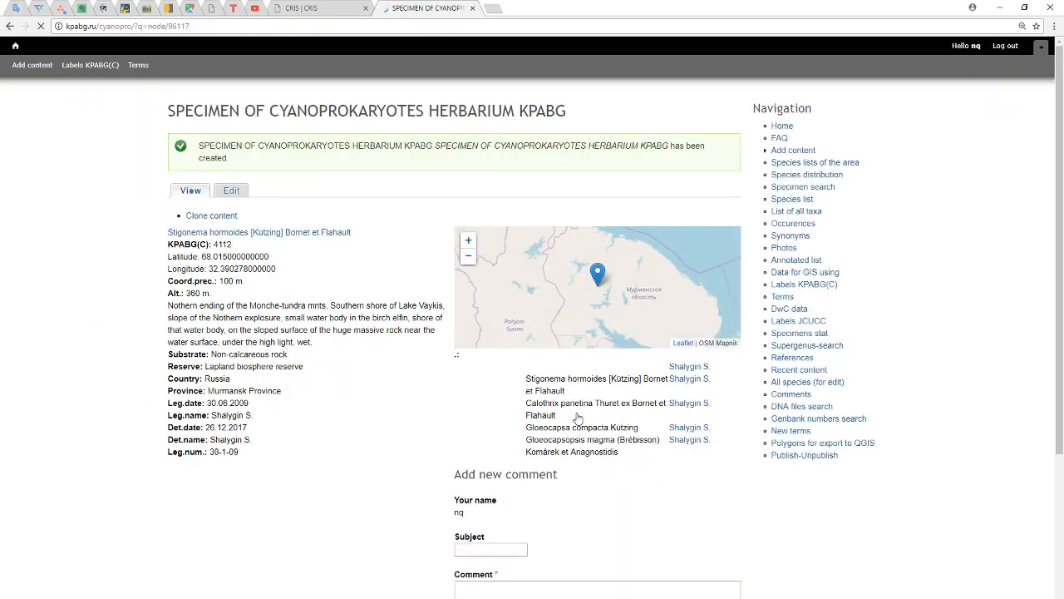
- Review the saved specimen record's data and images, and view the macrocolony image at full size in a new tab
scroll(253, 256, "down", 1)
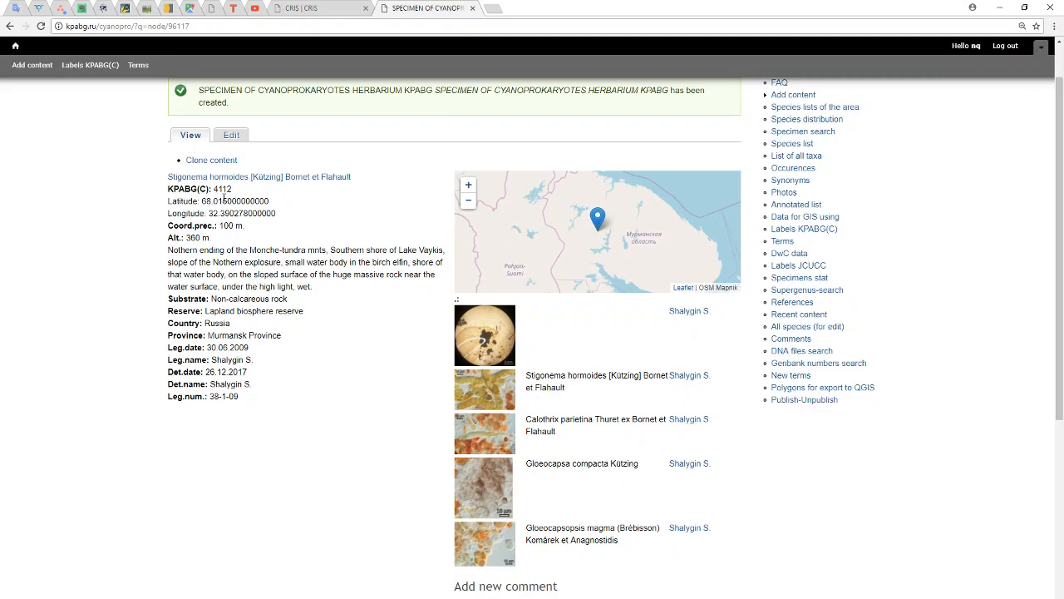
scroll(240, 190, "down", 2)
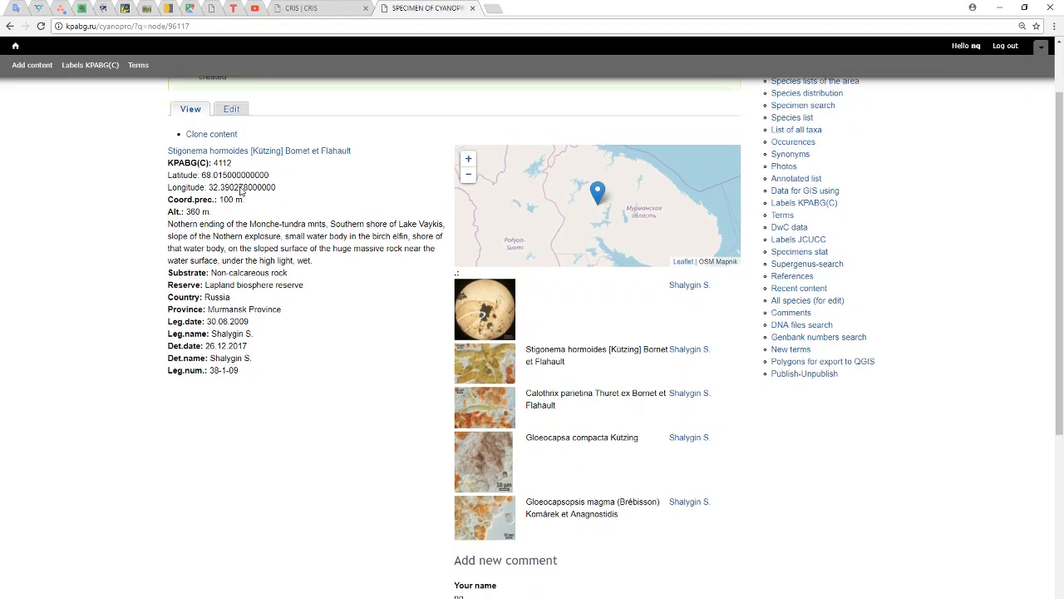
scroll(249, 250, "up", 3)
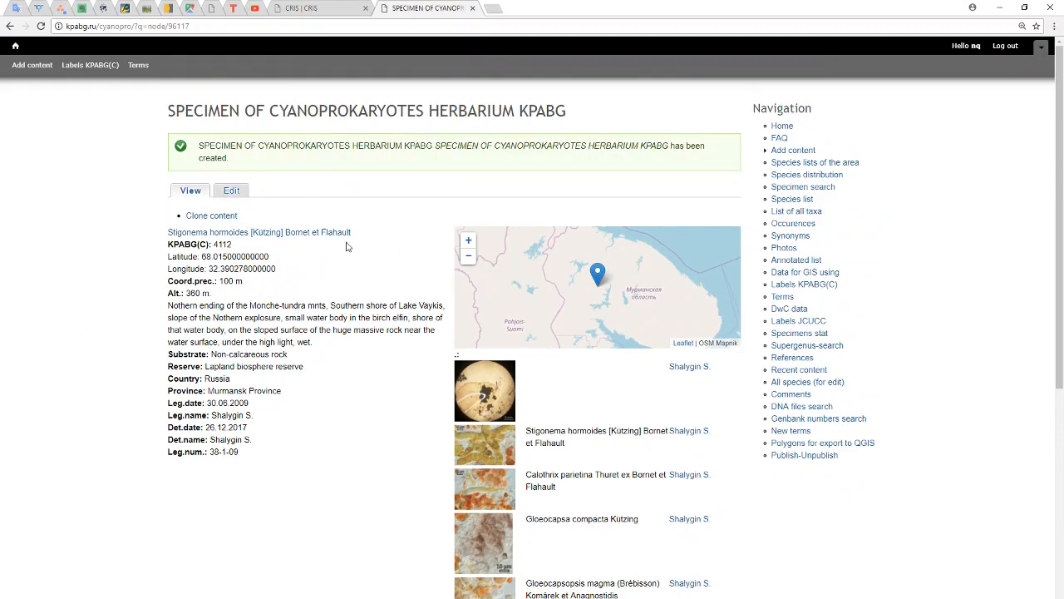
scroll(292, 223, "down", 2)
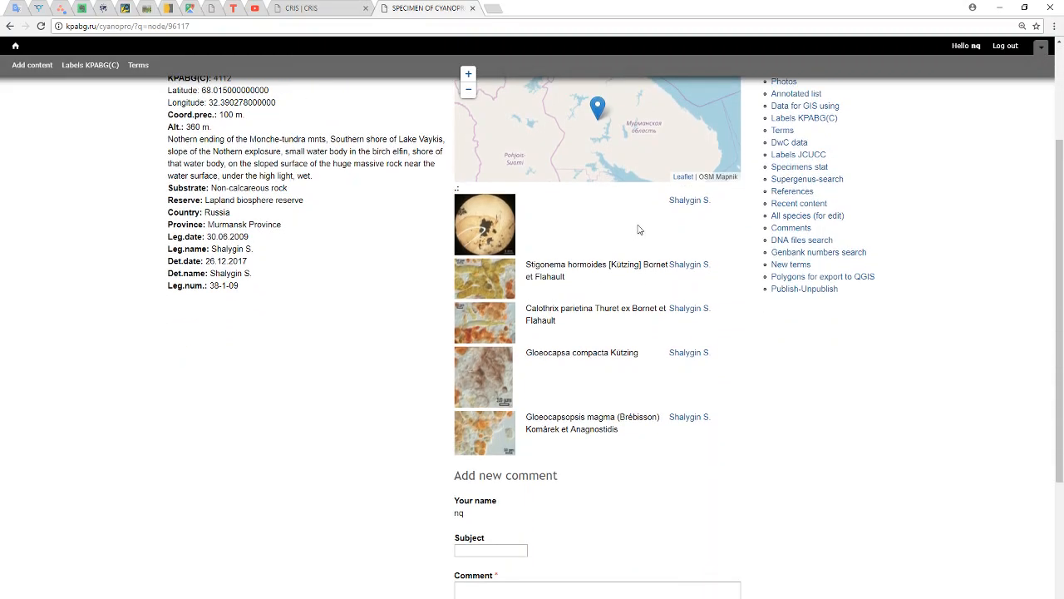
right_click(500, 215)
left_click(502, 215)
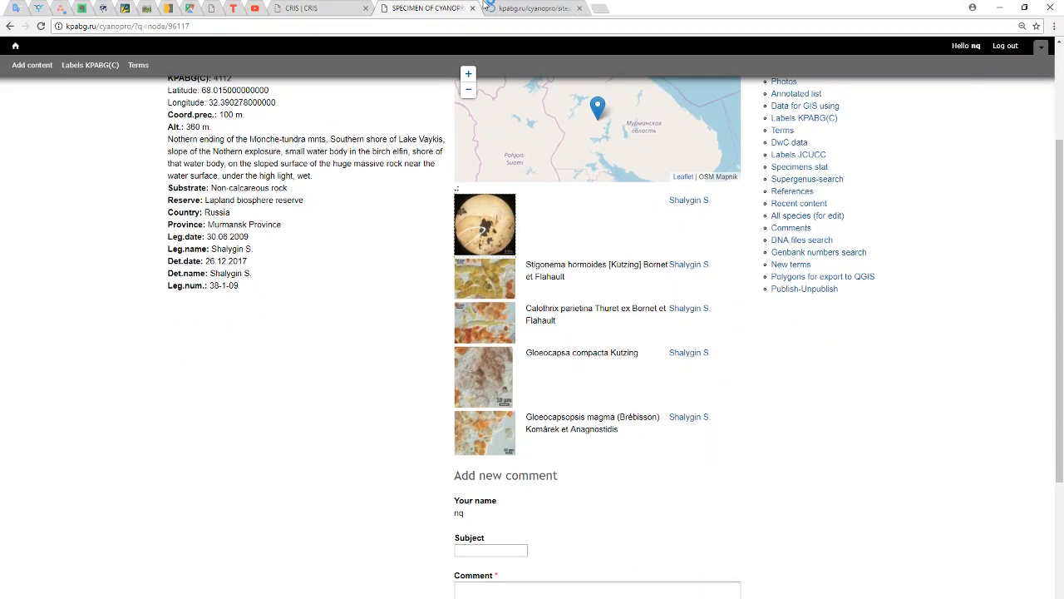
left_click(536, 9)
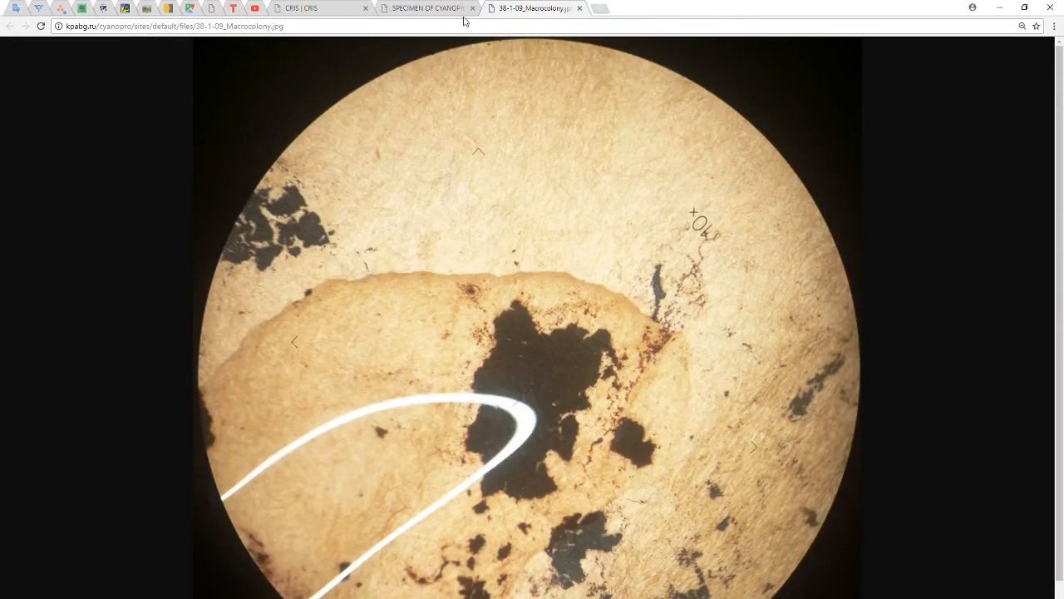
- Open the record's Stigonema hormoides and Gloeocapsa compacta images in new tabs and return to the full-size macrocolony image
left_click(428, 8)
right_click(484, 266)
left_click(509, 272)
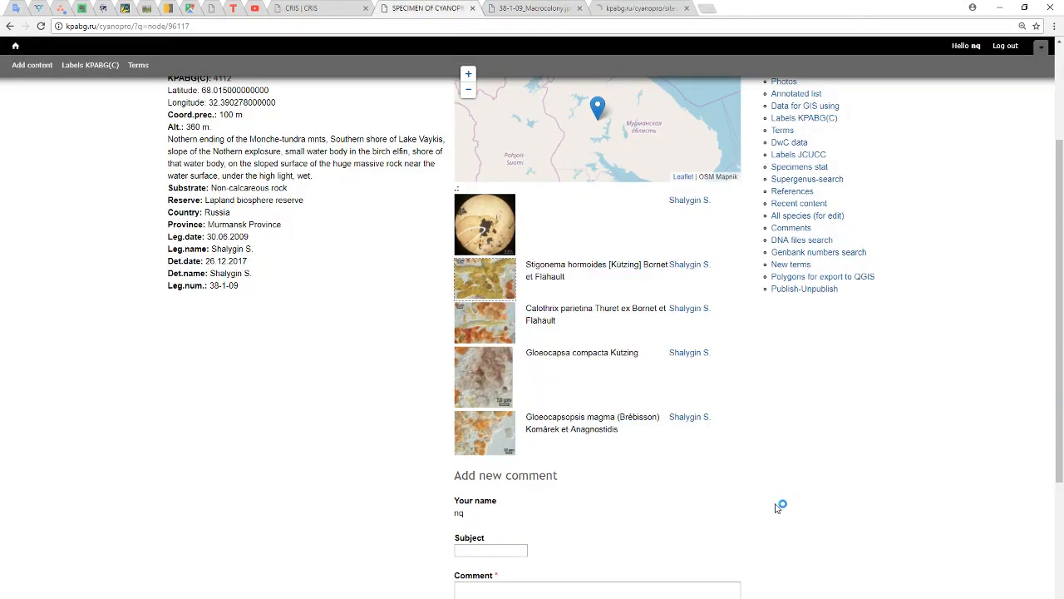
right_click(488, 364)
left_click(532, 370)
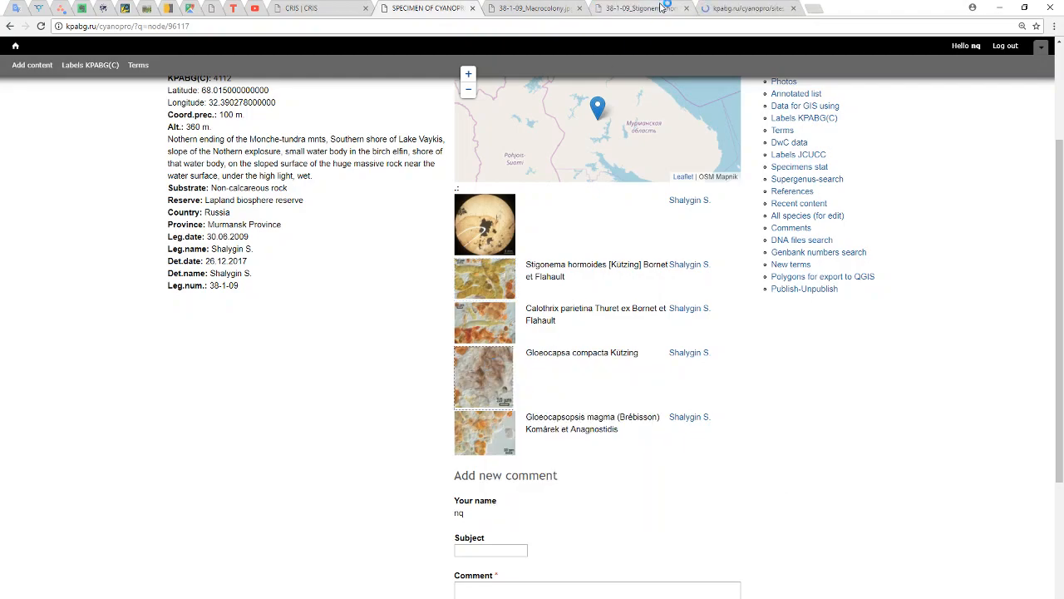
left_click(533, 8)
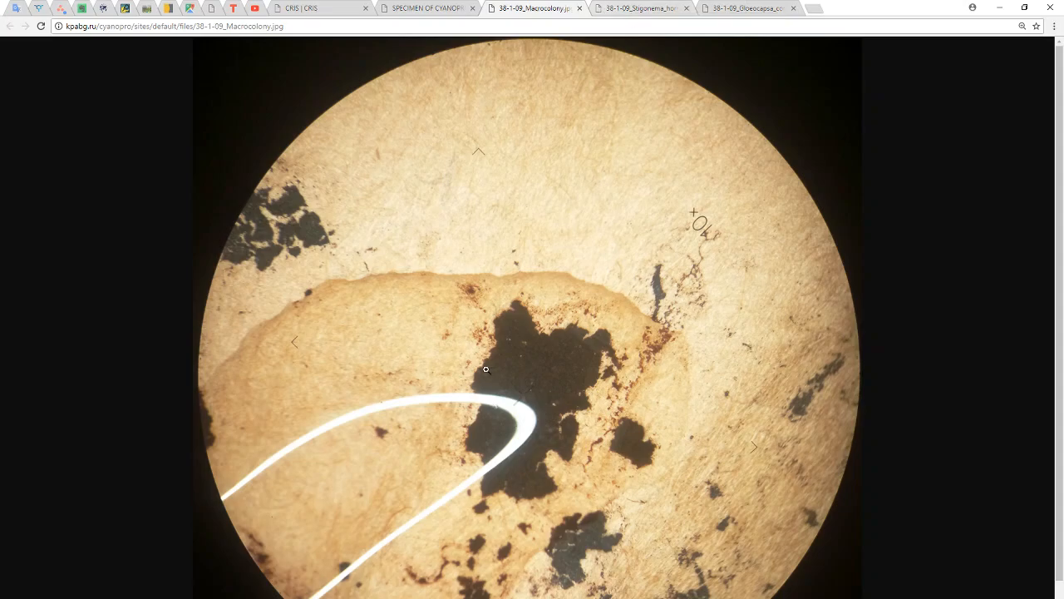
- View the full-size Stigonema hormoides and Gloeocapsa compacta images, close all the image tabs and return to the specimen record
left_click(628, 7)
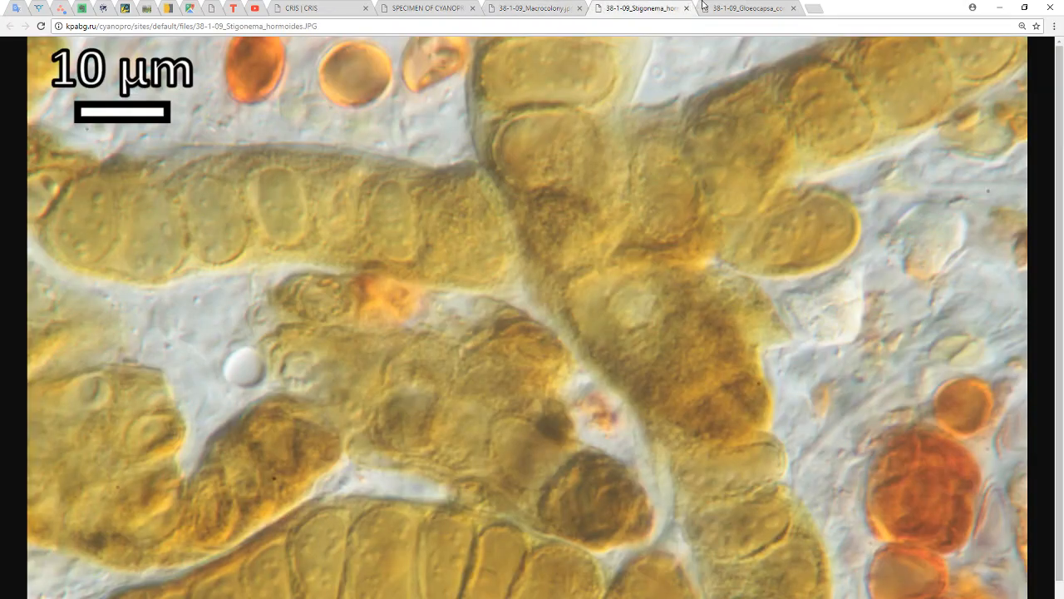
left_click(723, 7)
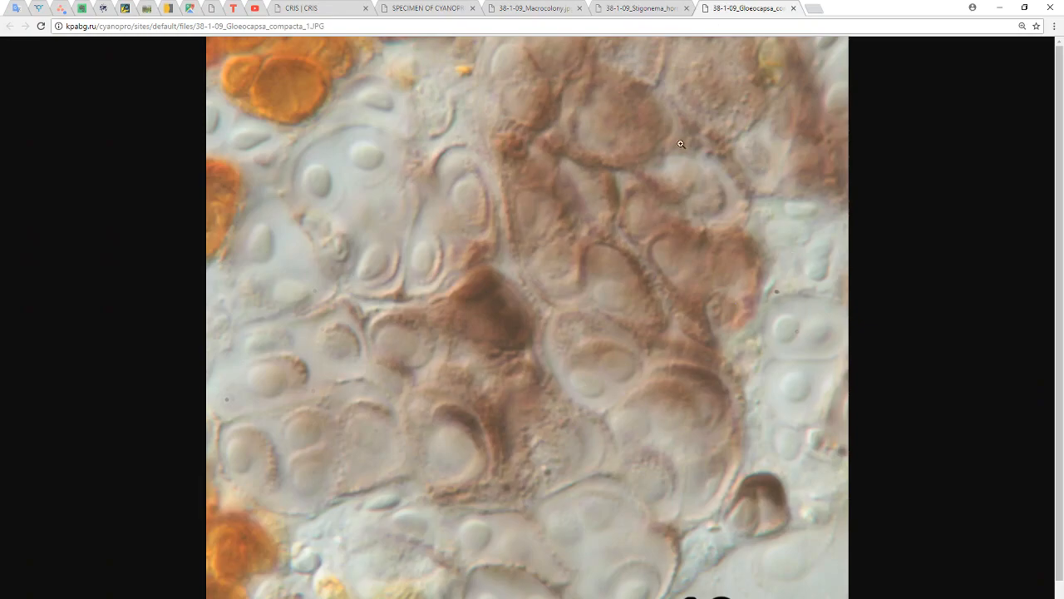
left_click(642, 8)
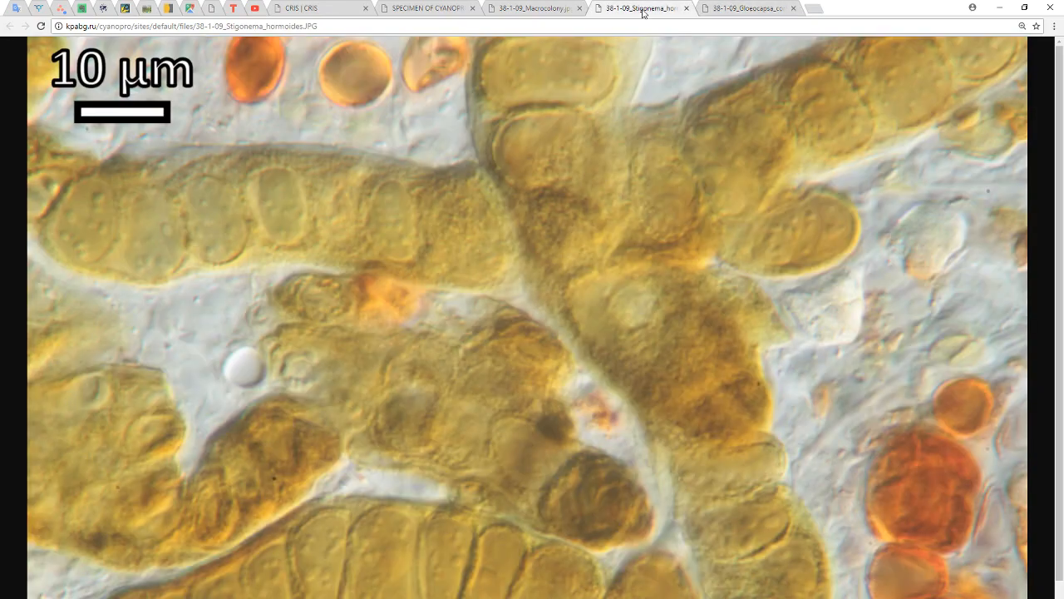
left_click(687, 7)
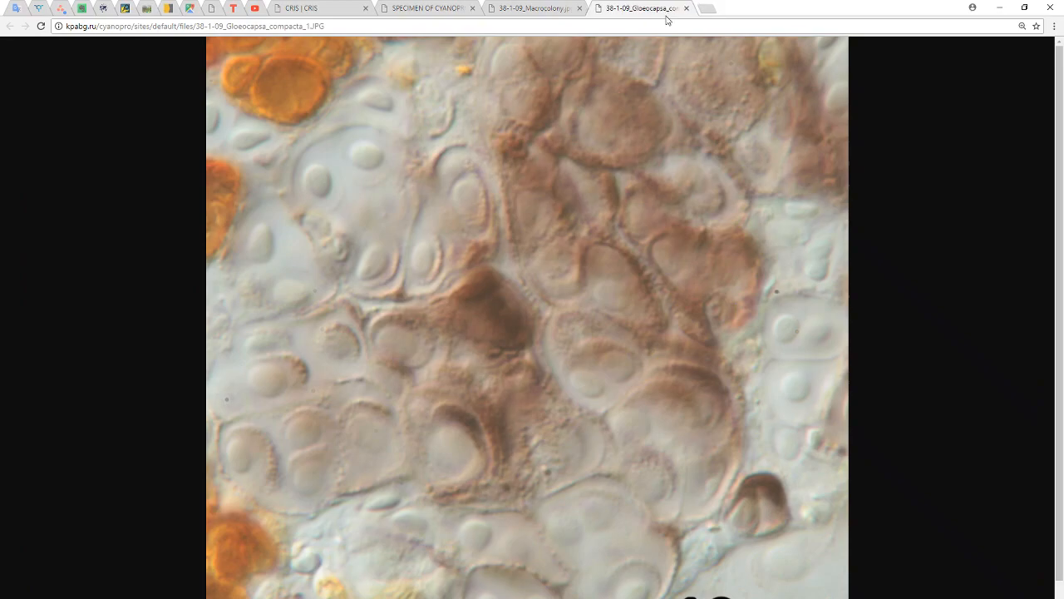
left_click(687, 7)
left_click(580, 8)
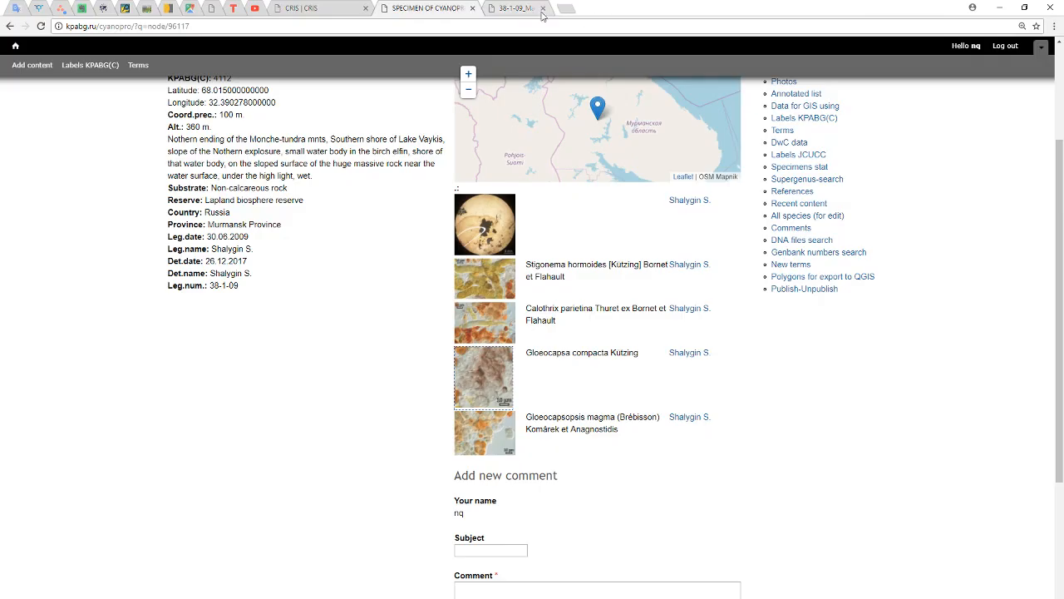
scroll(459, 276, "up", 1)
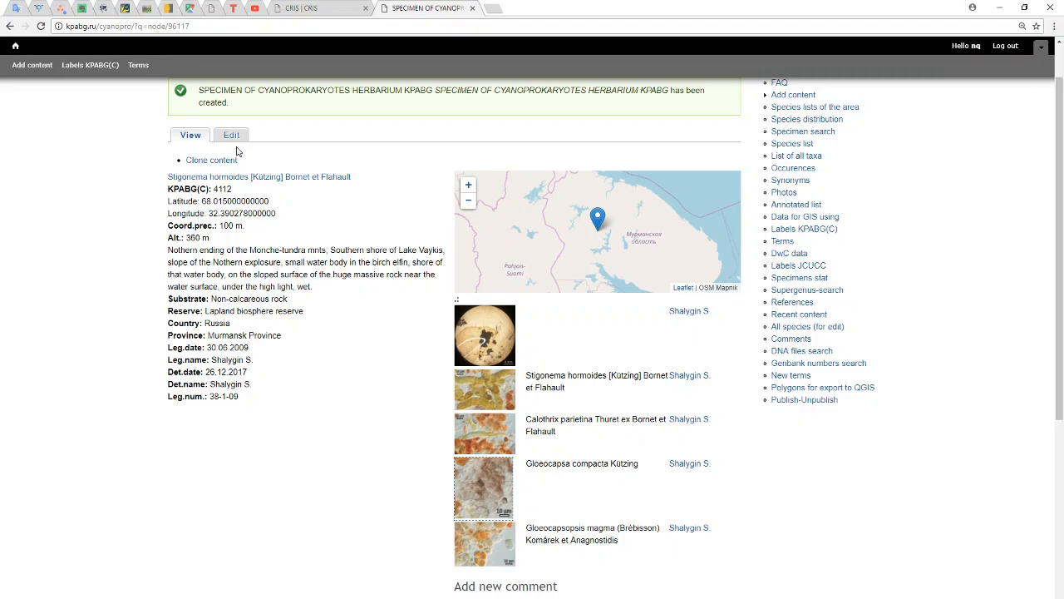
- Open the specimen record for editing and add Calothrix parietina Thuret ex Bornet et Flahault to Newspecies
left_click(234, 137)
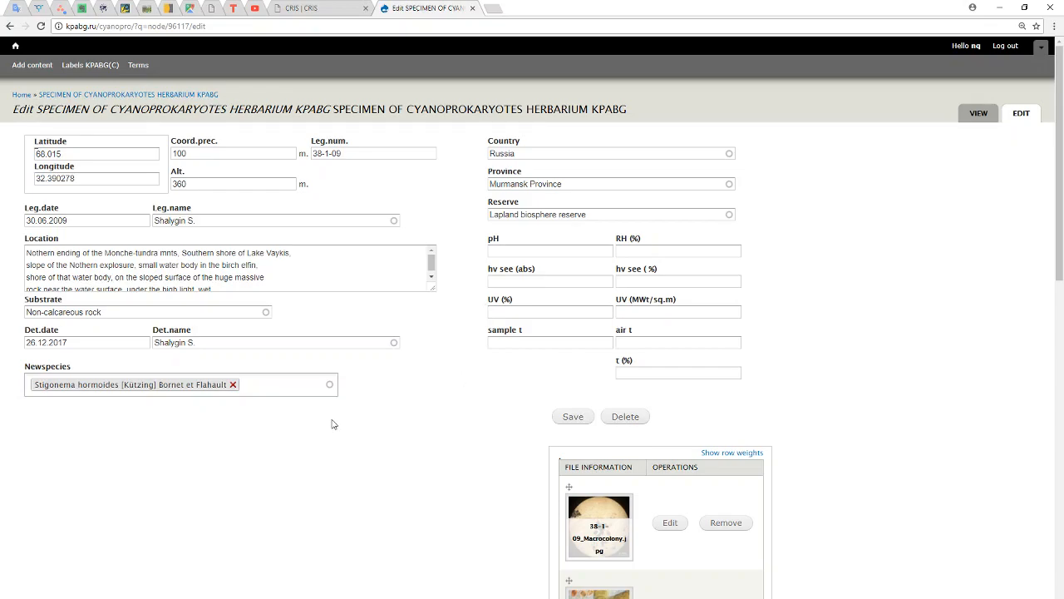
left_click(272, 389)
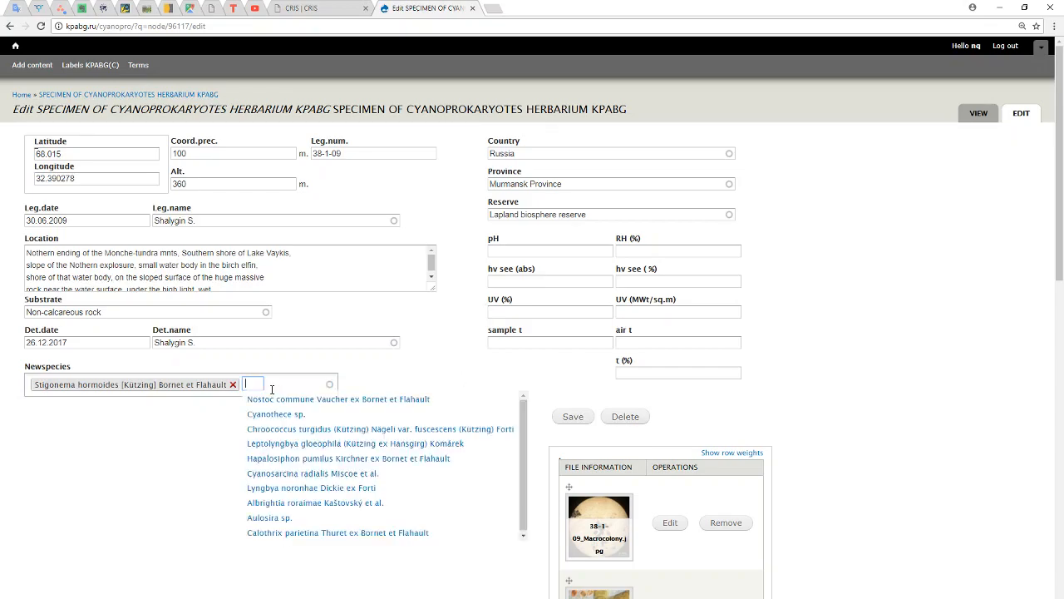
scroll(271, 389, "down", 1)
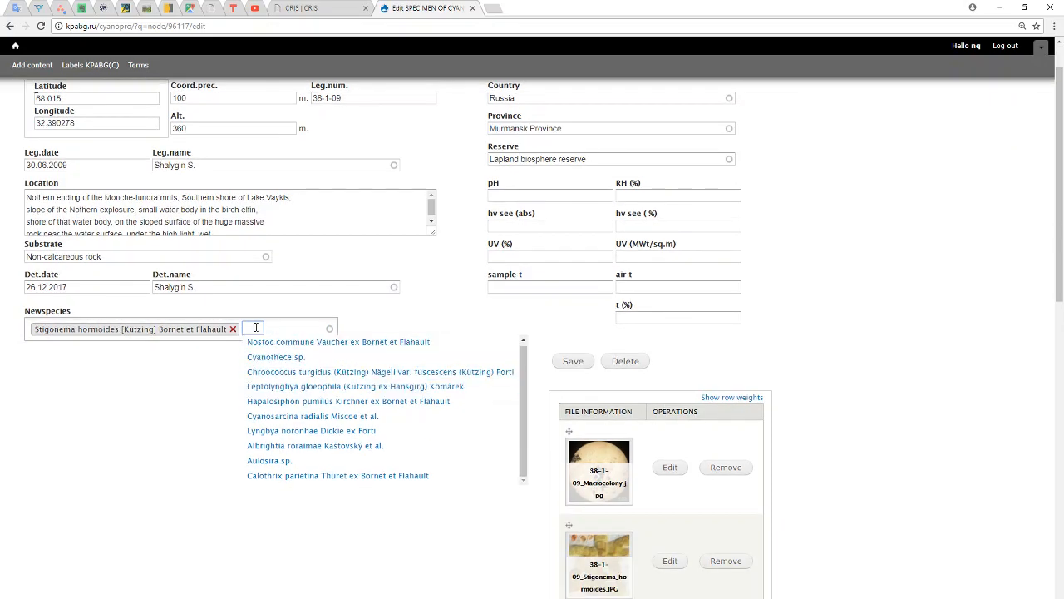
scroll(256, 328, "down", 3)
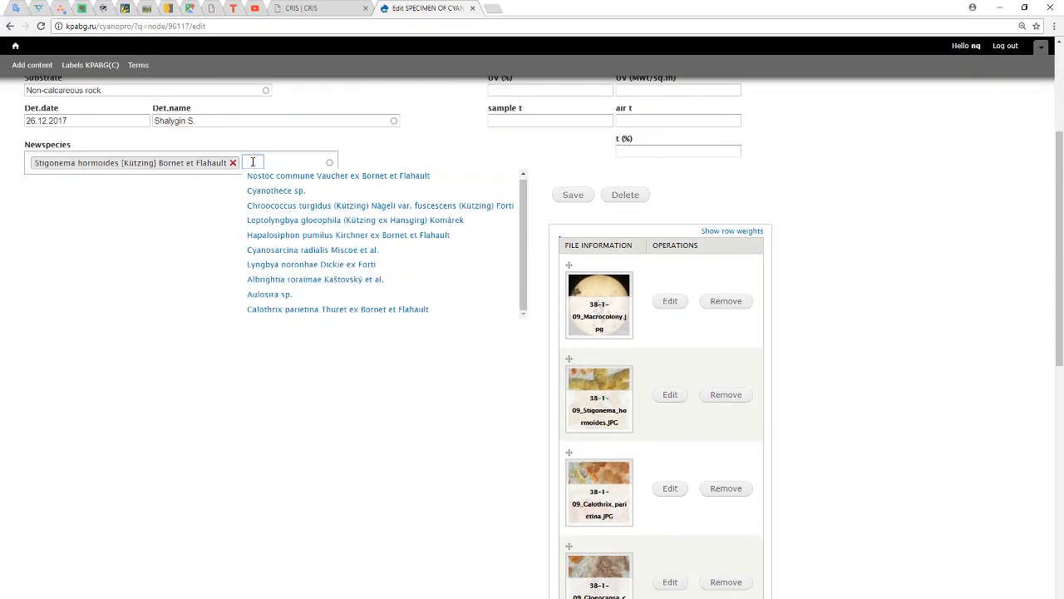
left_click(253, 162)
type("calothr")
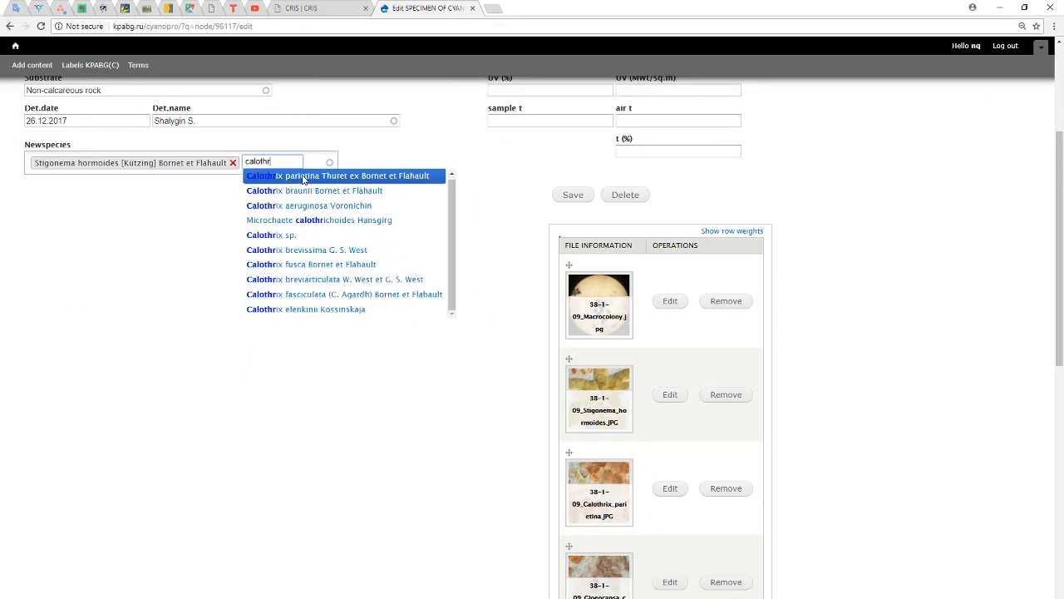
left_click(303, 175)
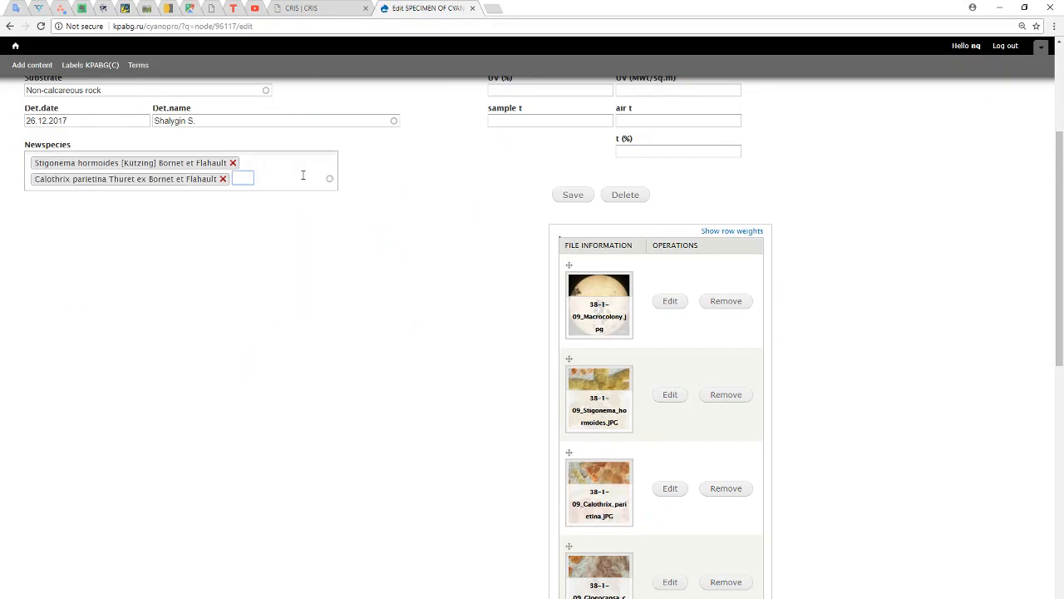
- Add Gloeocapsa compacta Kützing and Gloeocapsopsis magma (Brébisson) Komárek et Anagnostidis to Newspecies and save the record
type("compacta")
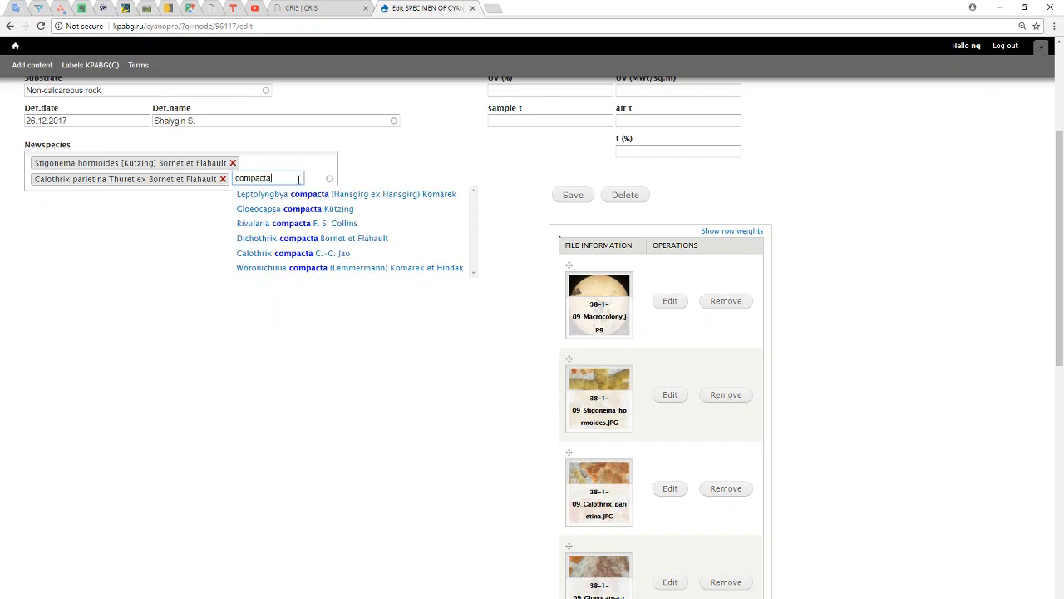
left_click(283, 211)
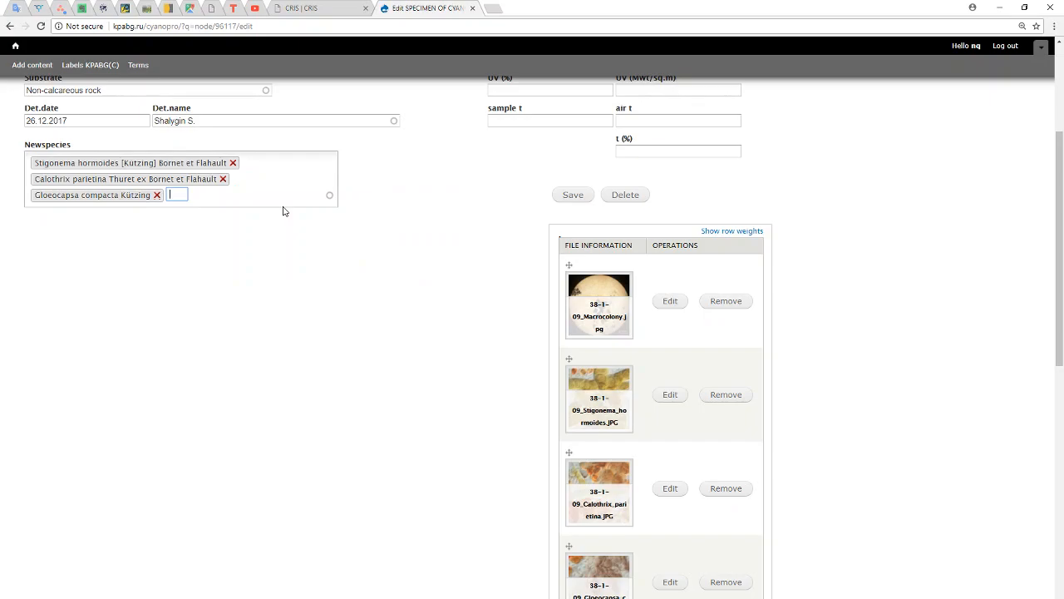
type("magma")
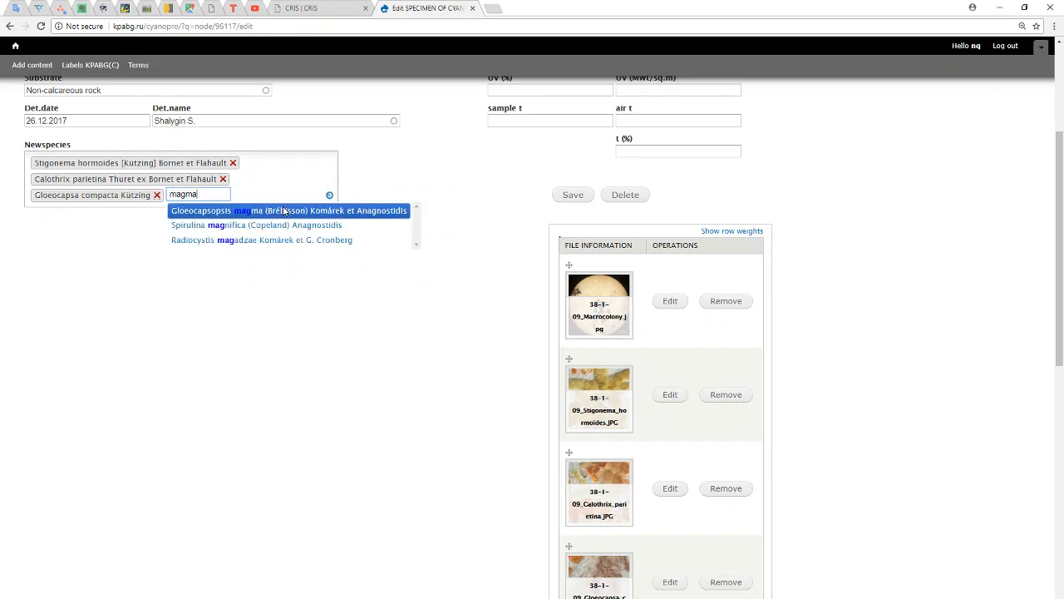
left_click(284, 211)
scroll(587, 284, "up", 2)
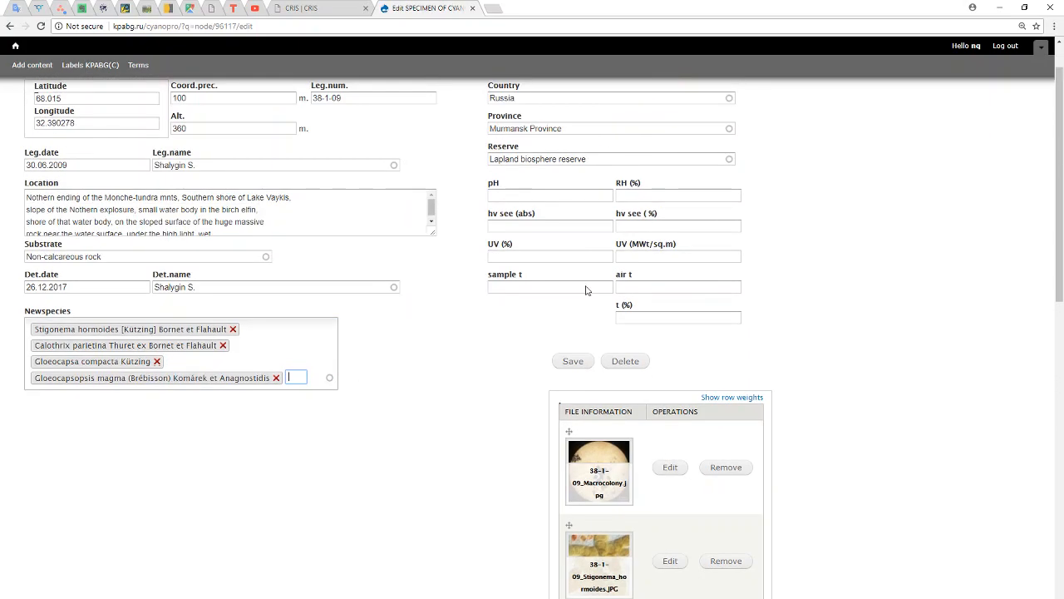
left_click(576, 363)
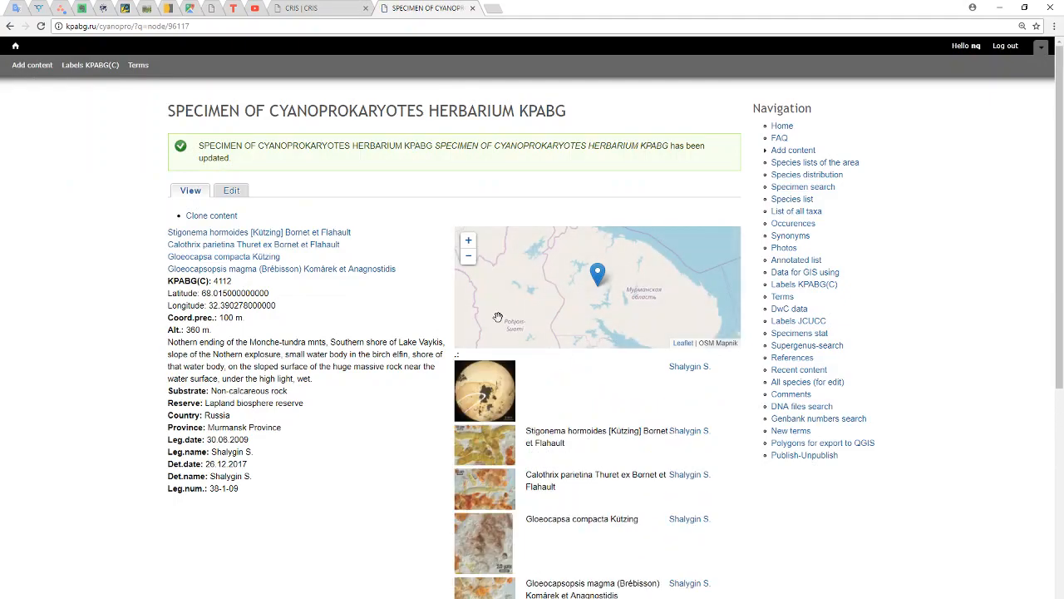
- Review the updated specimen record and open the KPABG(C) labels page
scroll(296, 276, "down", 2)
scroll(296, 276, "up", 2)
left_click(804, 285)
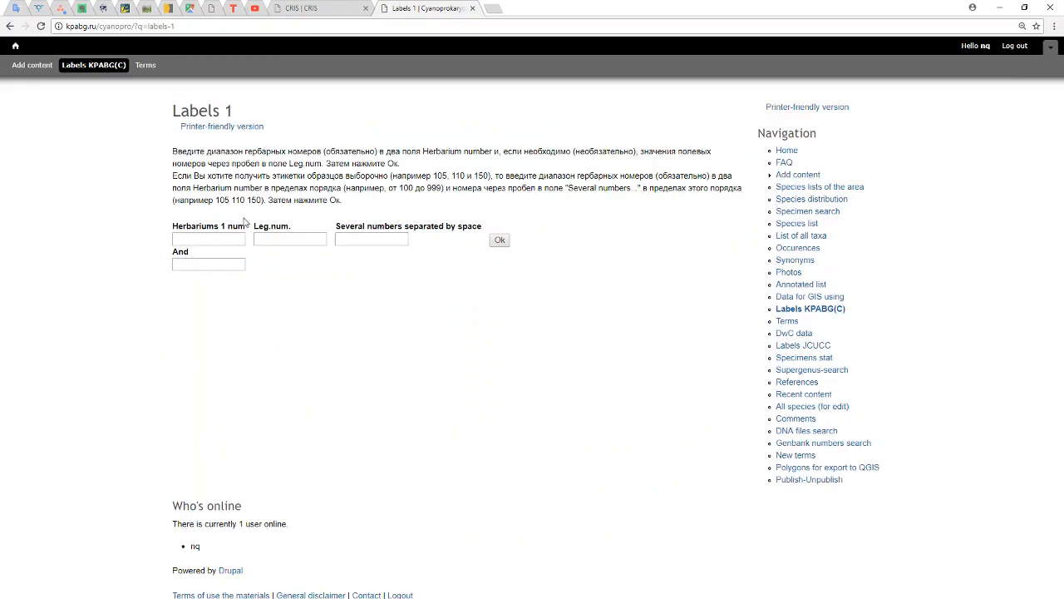
left_click(332, 7)
left_click(402, 7)
- Generate labels for herbarium numbers from 4110 to 4113 and look through them
left_click(201, 241)
type("411")
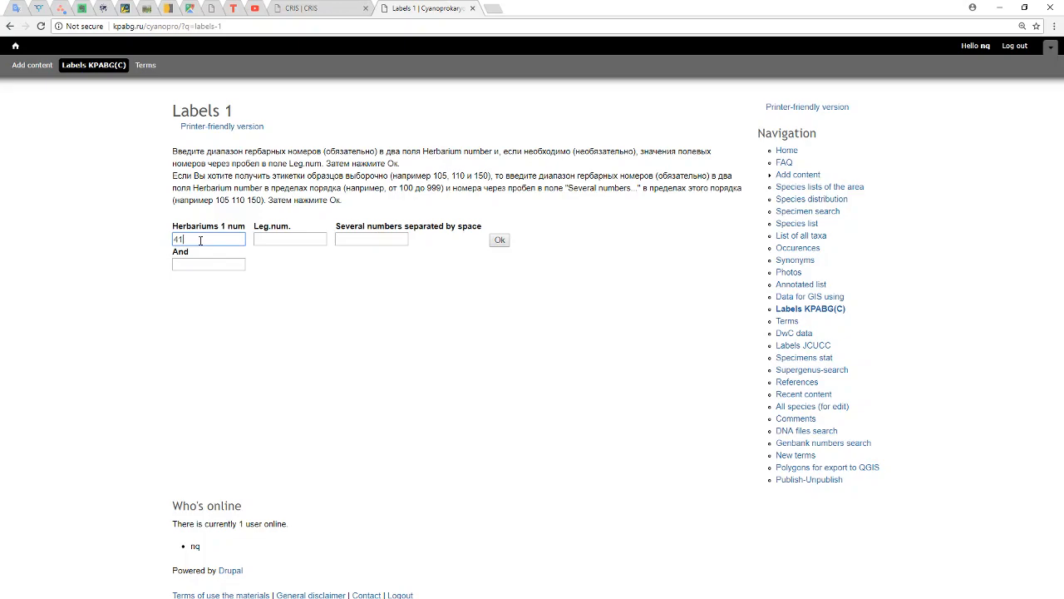
type("0")
left_click(204, 264)
type("1")
key("BackSpace")
type("4113")
left_click(503, 254)
left_click(502, 245)
scroll(362, 258, "down", 3)
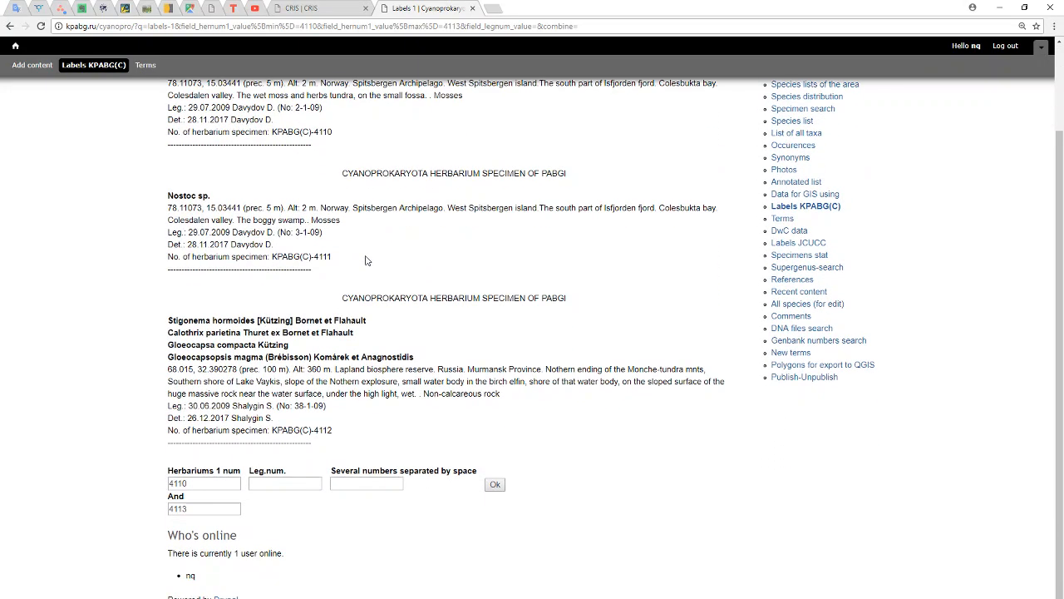
scroll(366, 260, "up", 2)
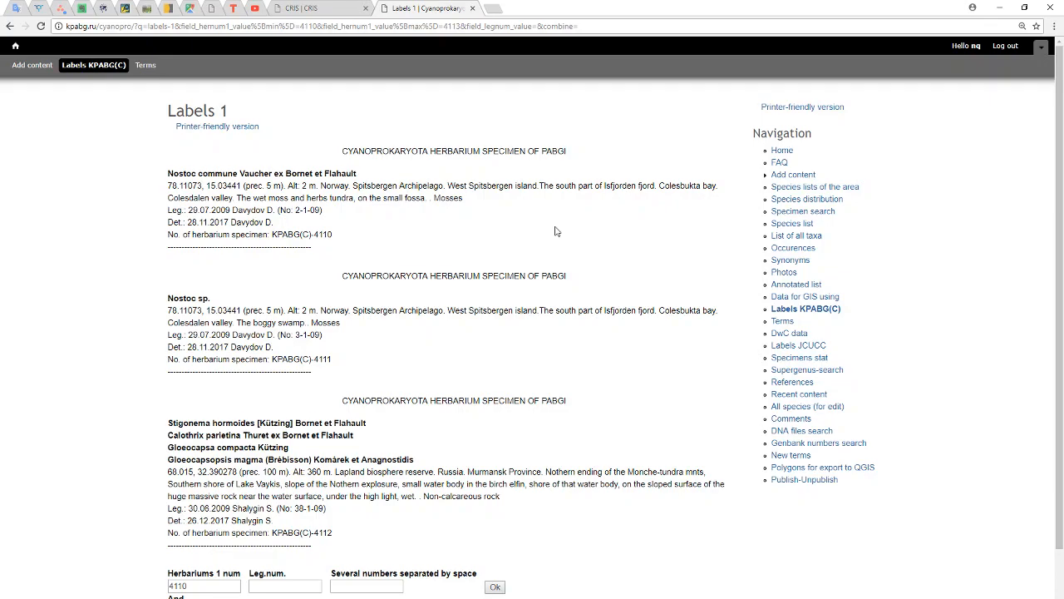
- Copy the full label of specimen KPABG(C)-4112 and paste it into a new blank Word document
scroll(556, 231, "down", 1)
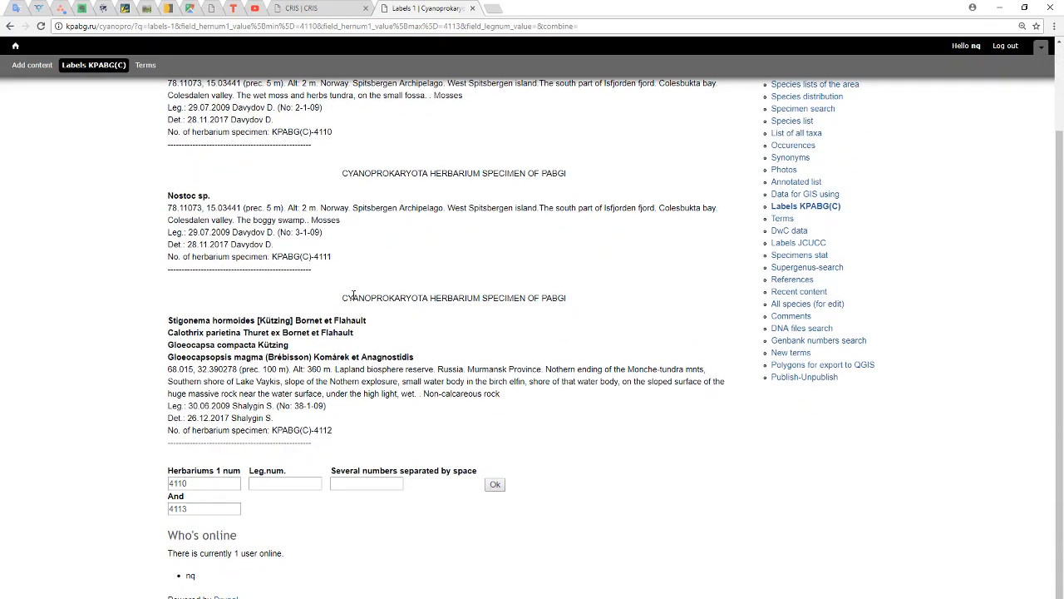
left_click_drag(344, 296, 419, 434)
key("ctrl+c")
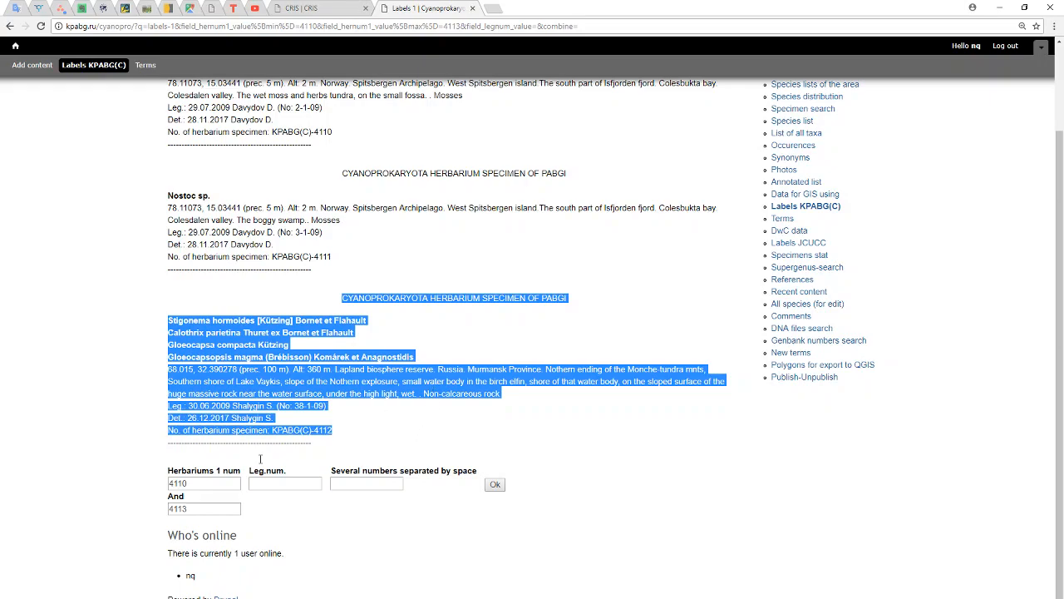
key("super")
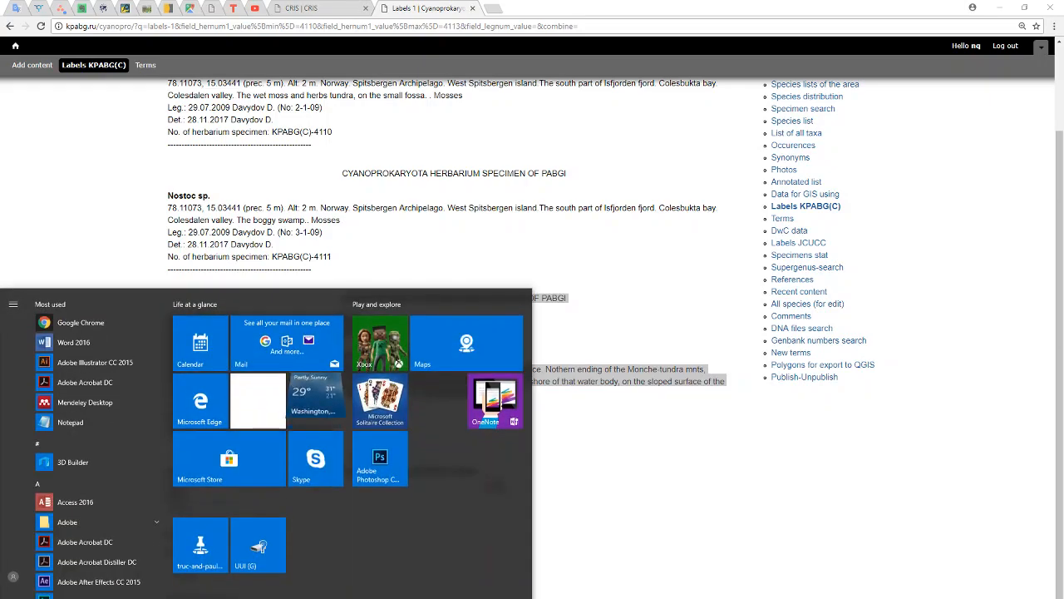
left_click(80, 342)
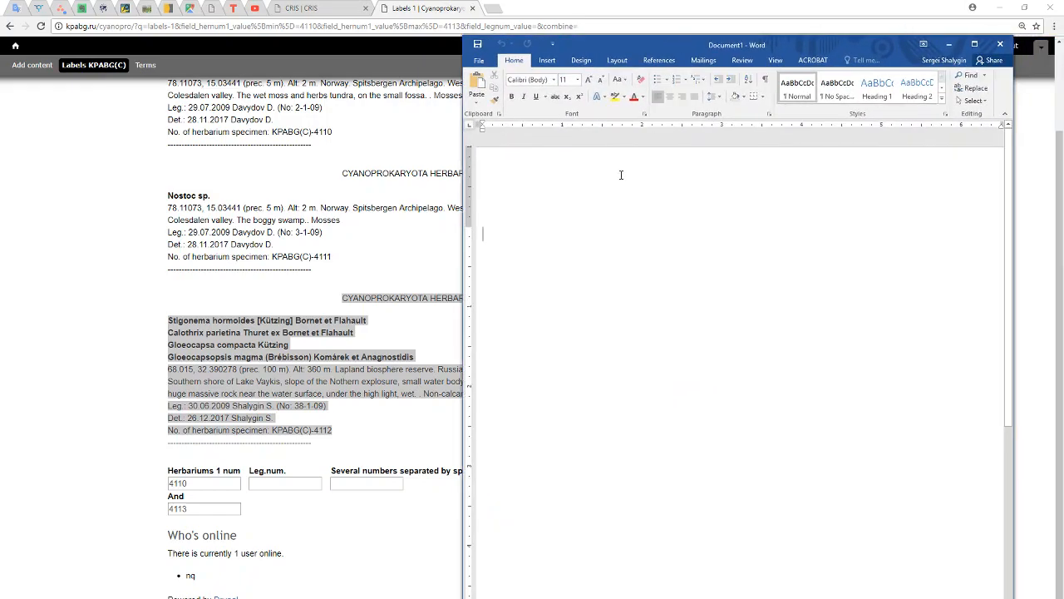
key("ctrl+v")
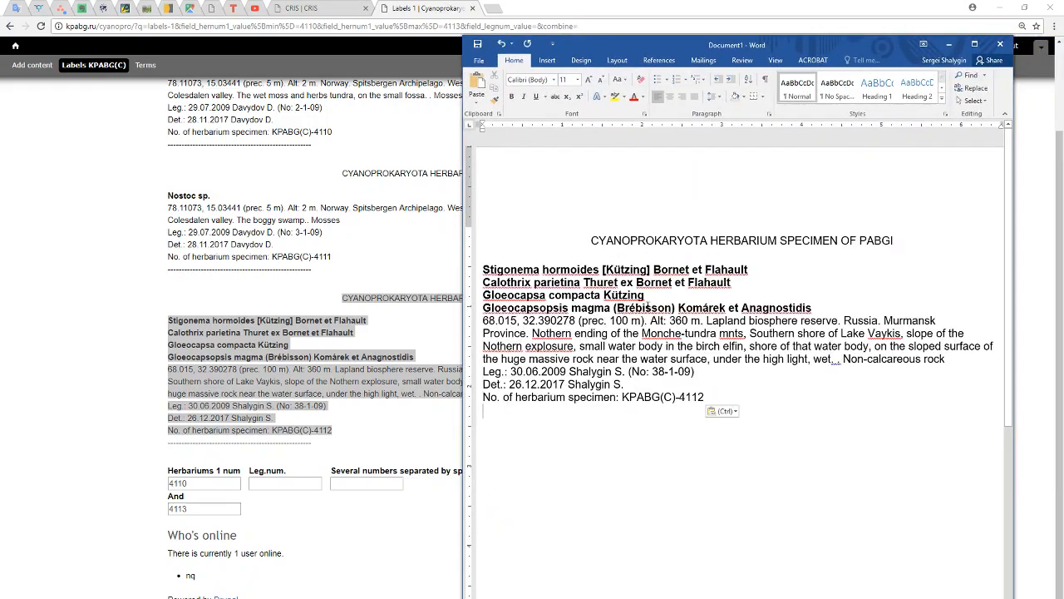
- Italicize the genus and species names in the label's four taxon lines, leaving the authors' names upright
left_click_drag(608, 307, 484, 307)
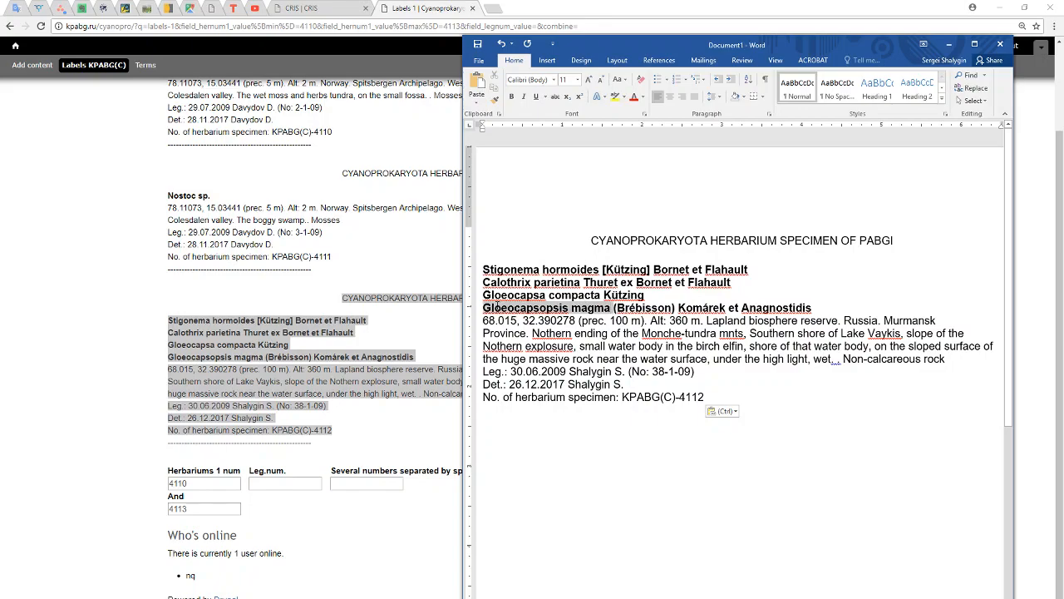
left_click(524, 97)
left_click_drag(601, 295, 486, 291)
left_click(524, 98)
left_click_drag(581, 282, 483, 283)
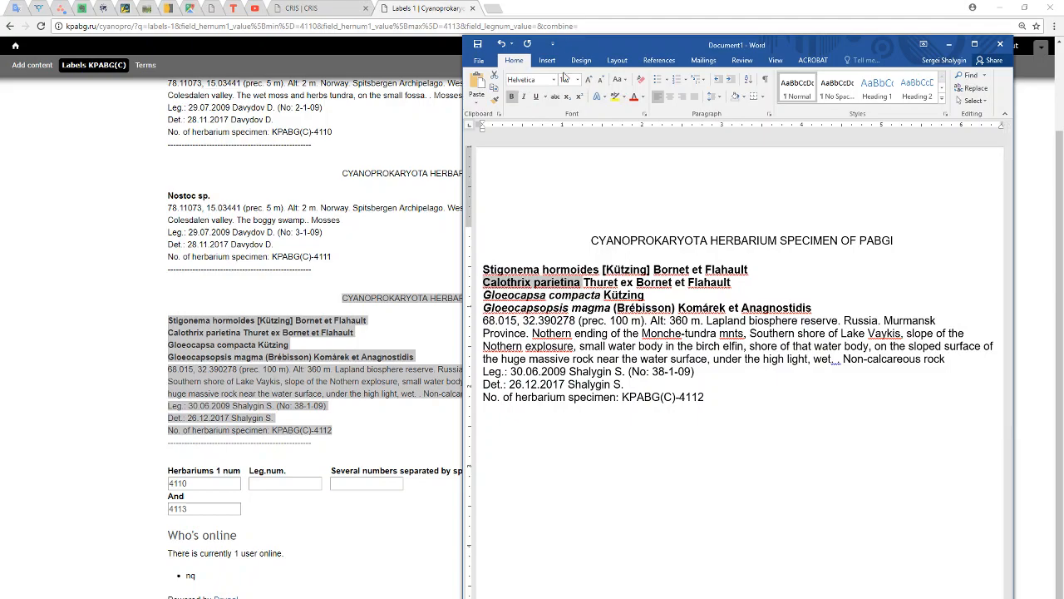
left_click(524, 97)
left_click_drag(588, 270, 483, 270)
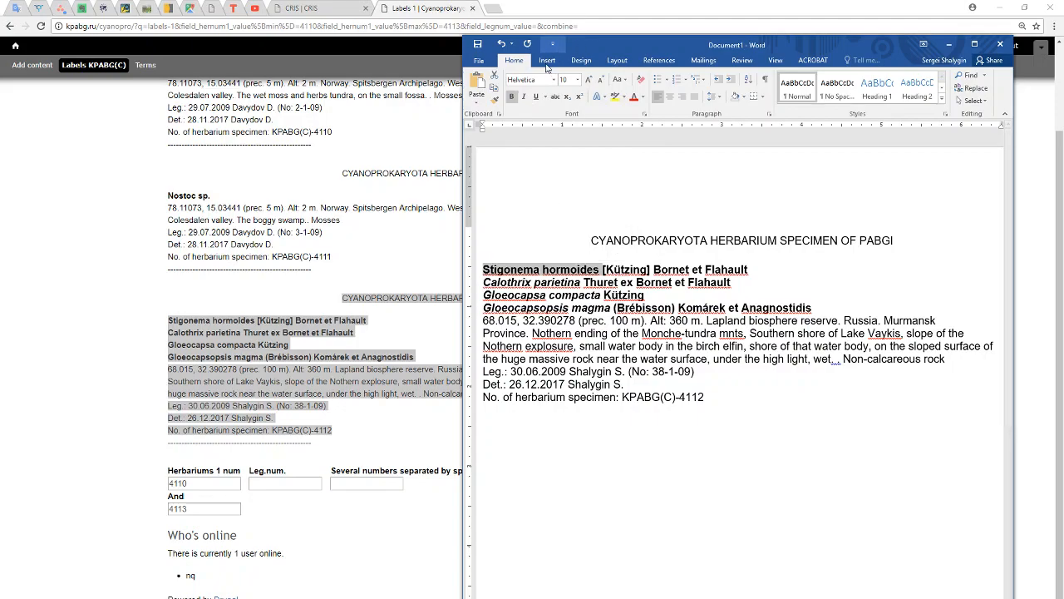
left_click(525, 97)
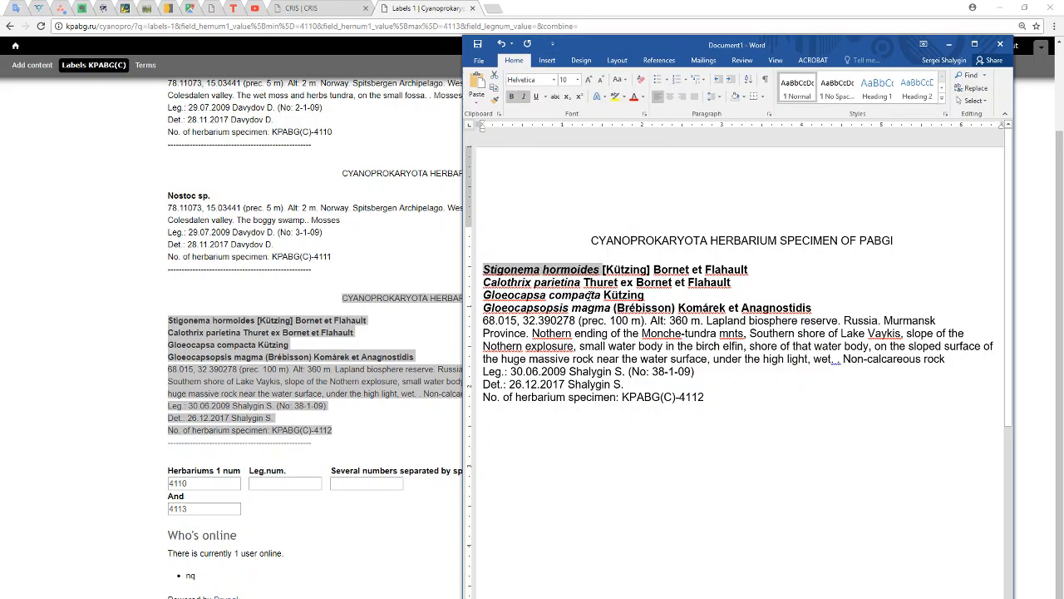
- Check the label's print preview, leave it without printing and minimize Word to return to the labels page
key("ctrl+p")
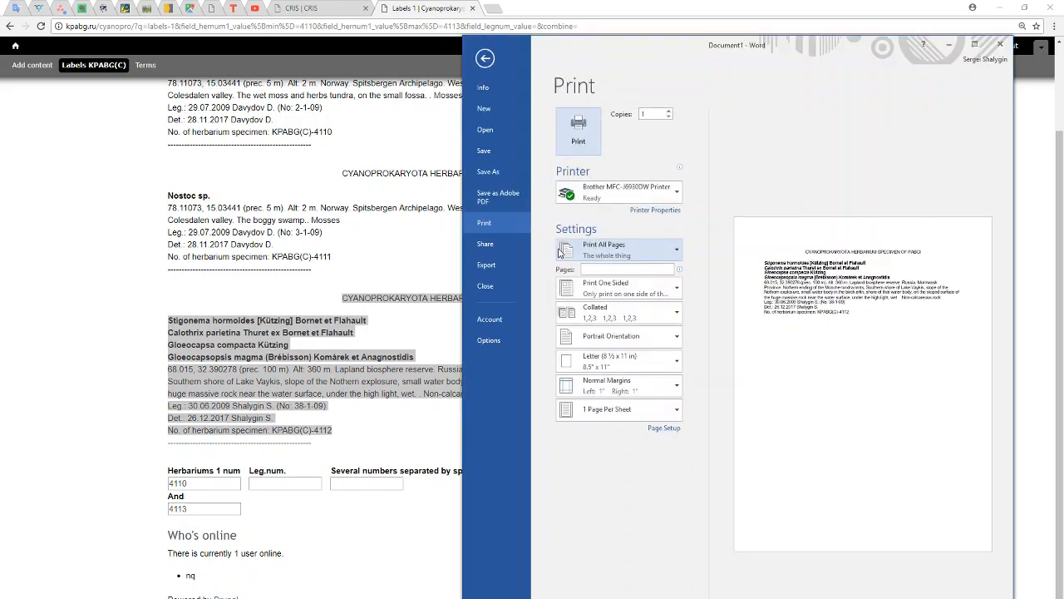
key("Escape")
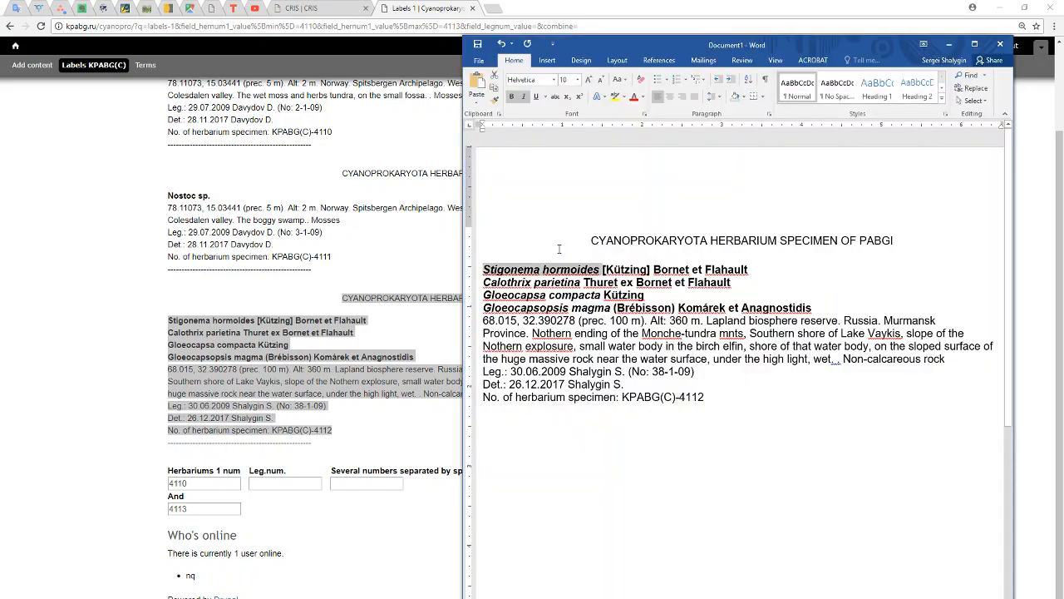
left_click(948, 47)
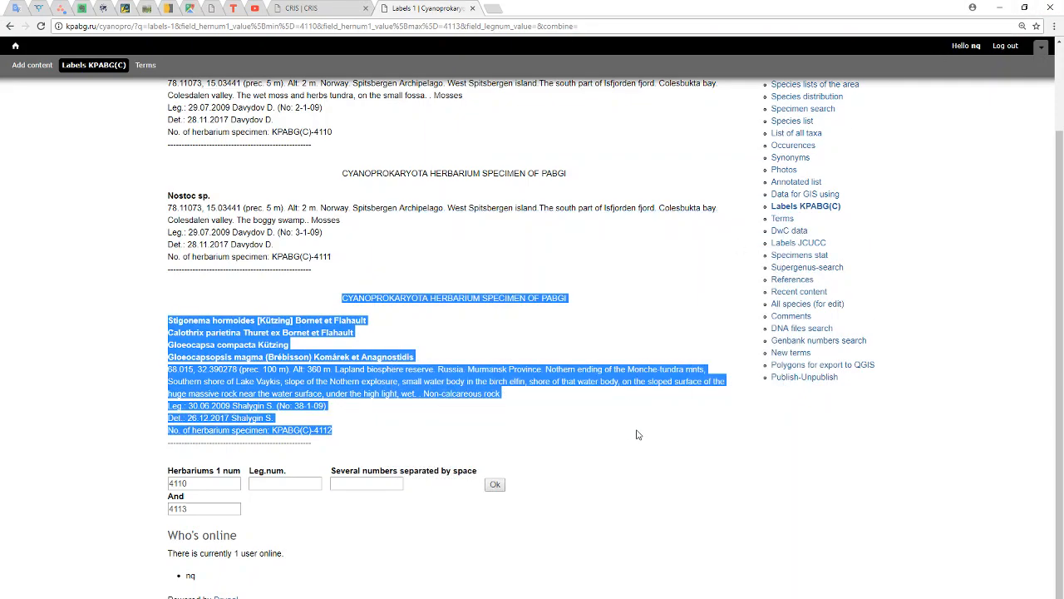
- View the photo P71227-114909.jpg of a labelled specimen envelope in a maximized window and close it
left_click_drag(1063, 433, 388, 200)
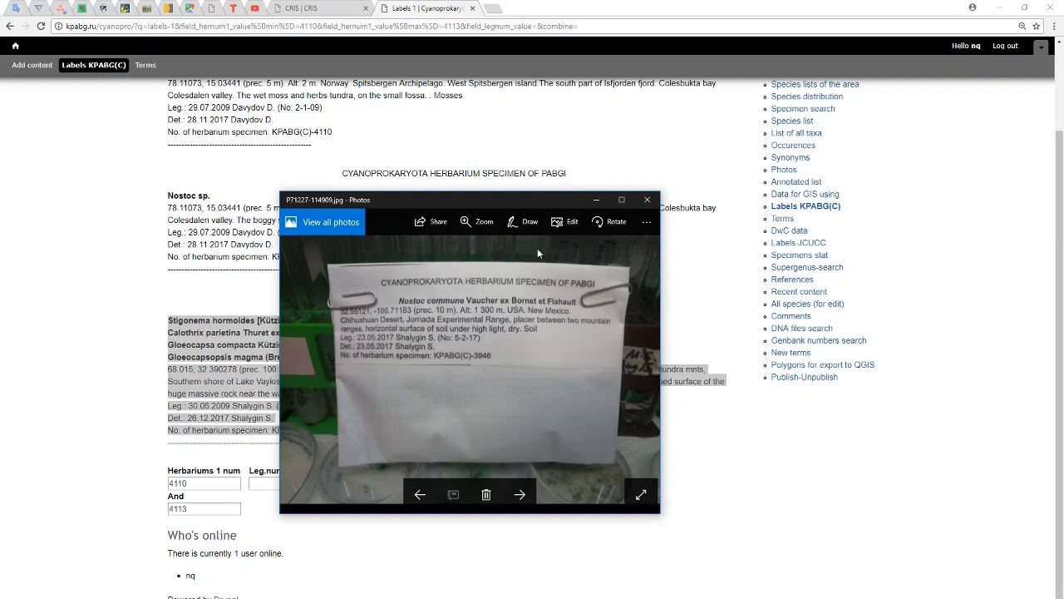
left_click(621, 200)
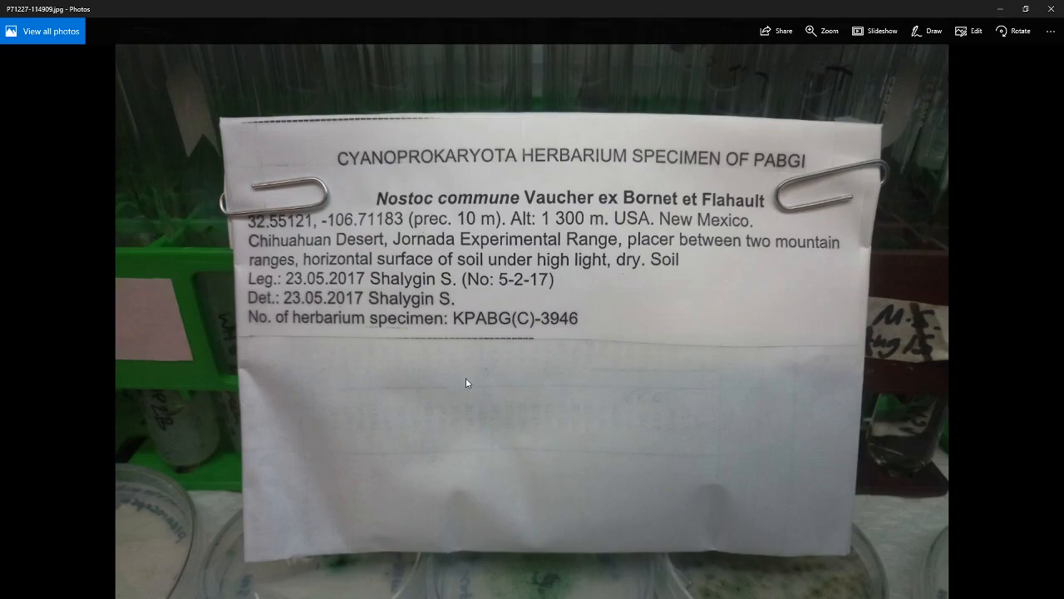
left_click(1051, 8)
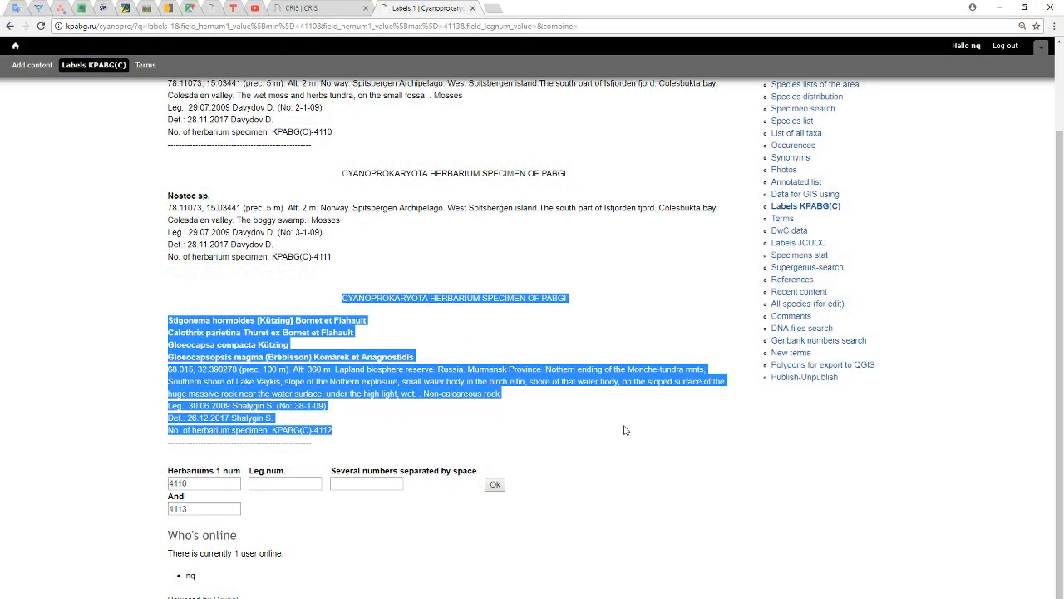
- Clear the label text selection, look over the labels and the CRIS page, and open CYANOpro's list of addable content types
left_click(588, 284)
scroll(590, 285, "up", 2)
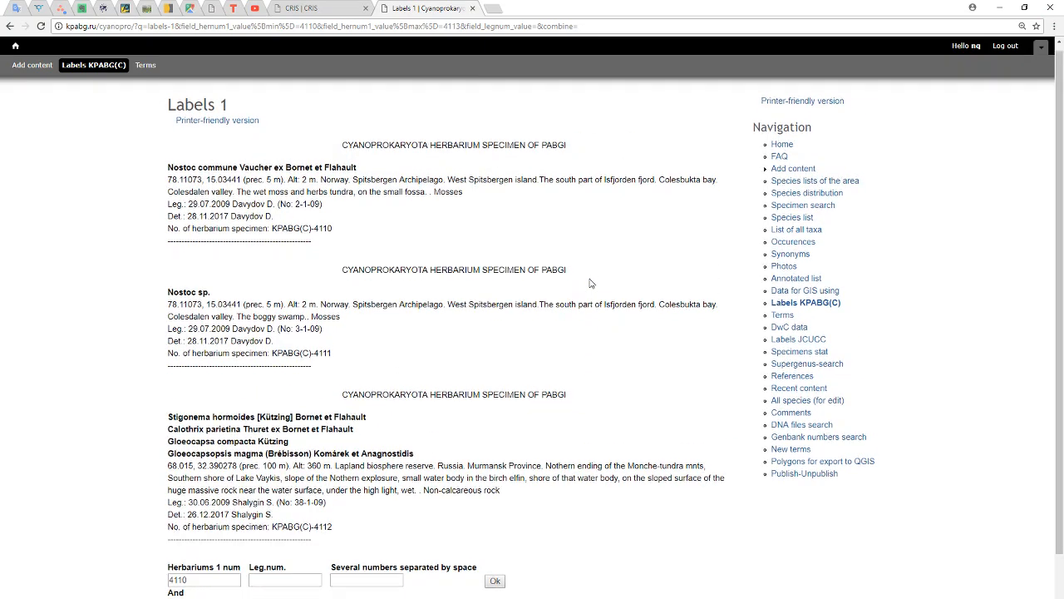
scroll(589, 285, "down", 1)
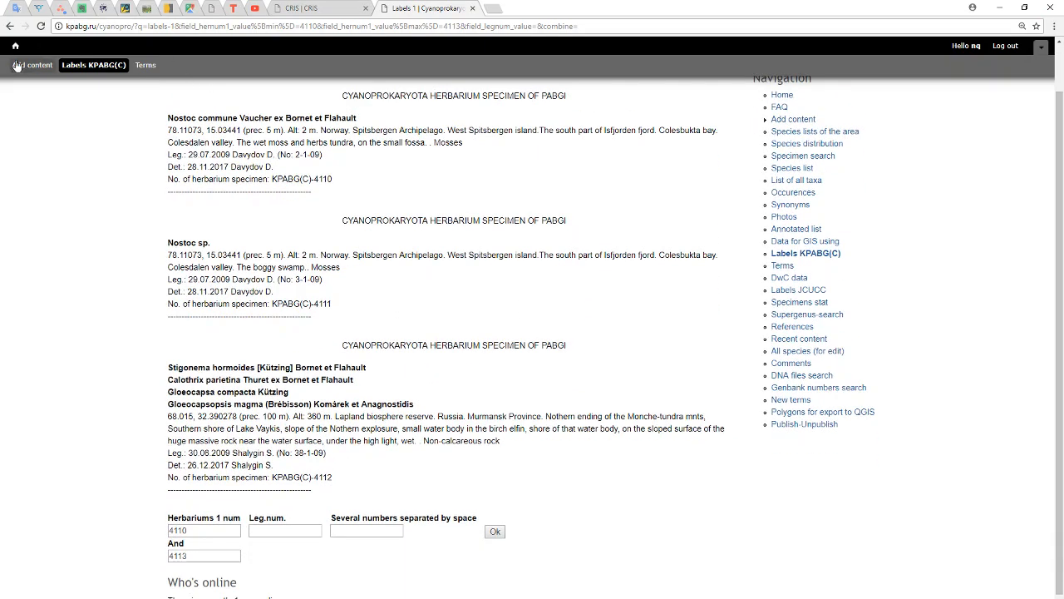
left_click(301, 7)
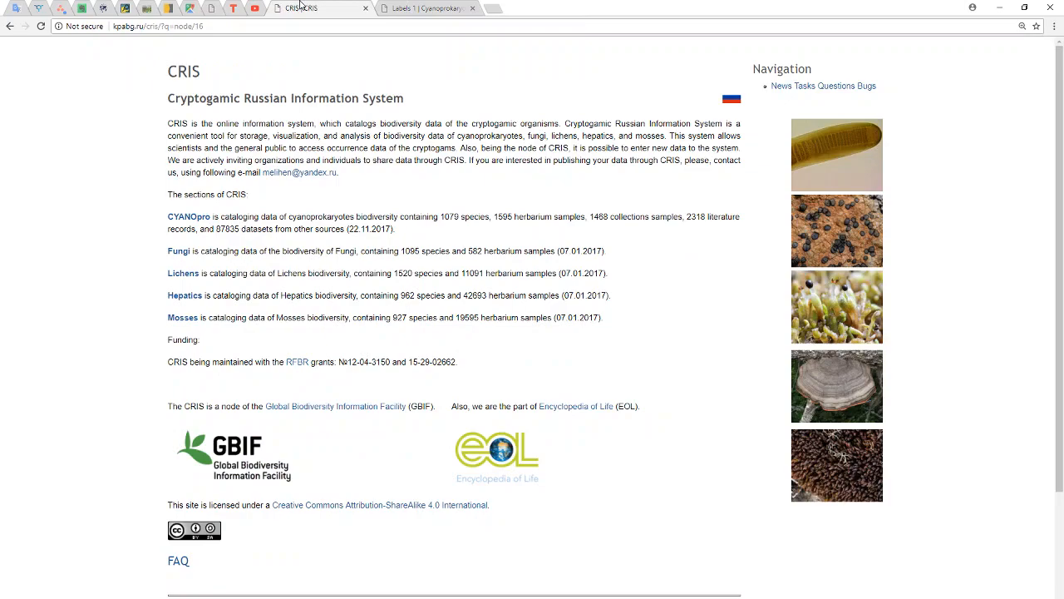
left_click(416, 8)
left_click(22, 66)
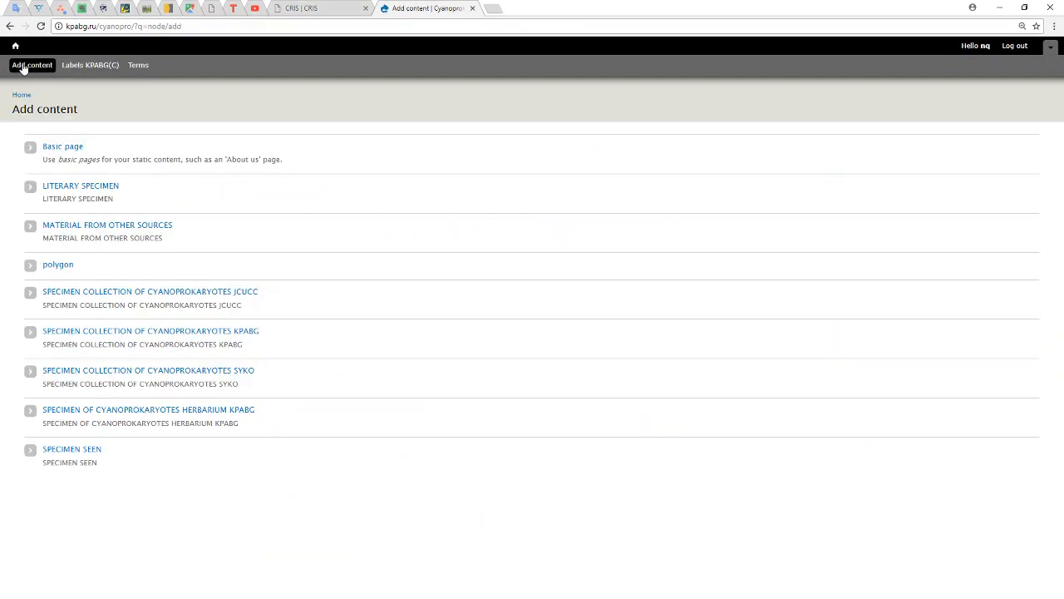